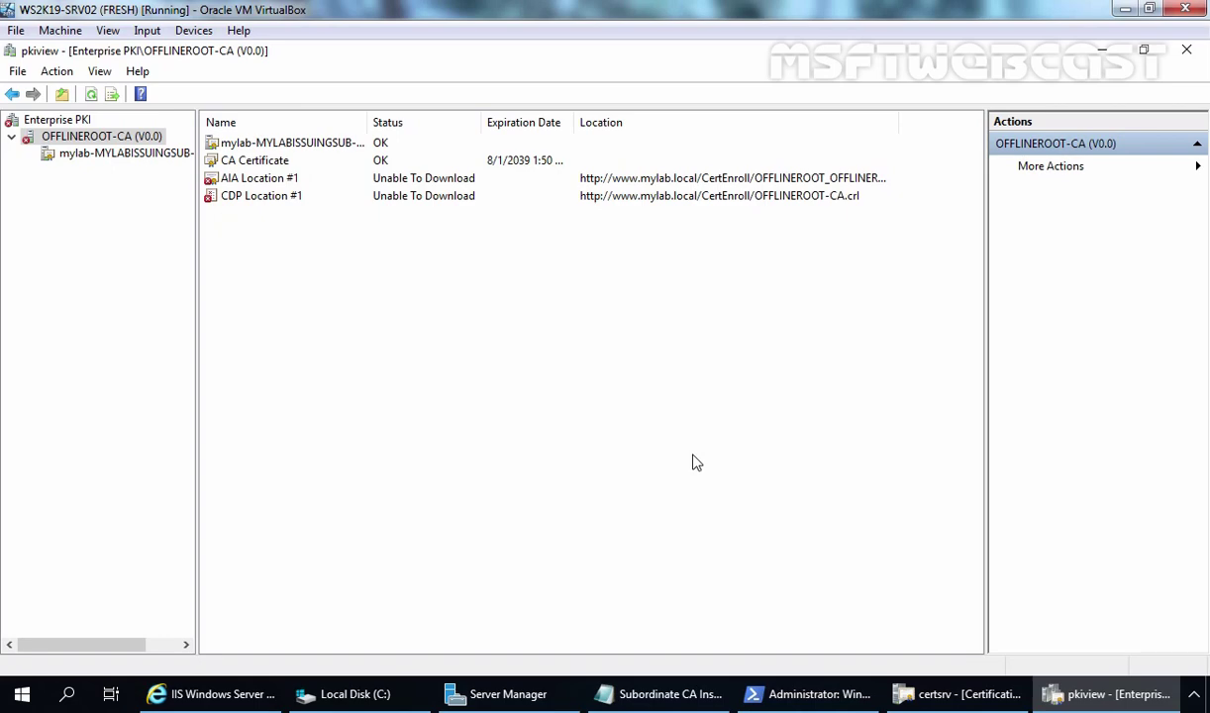
pyautogui.click(59, 120)
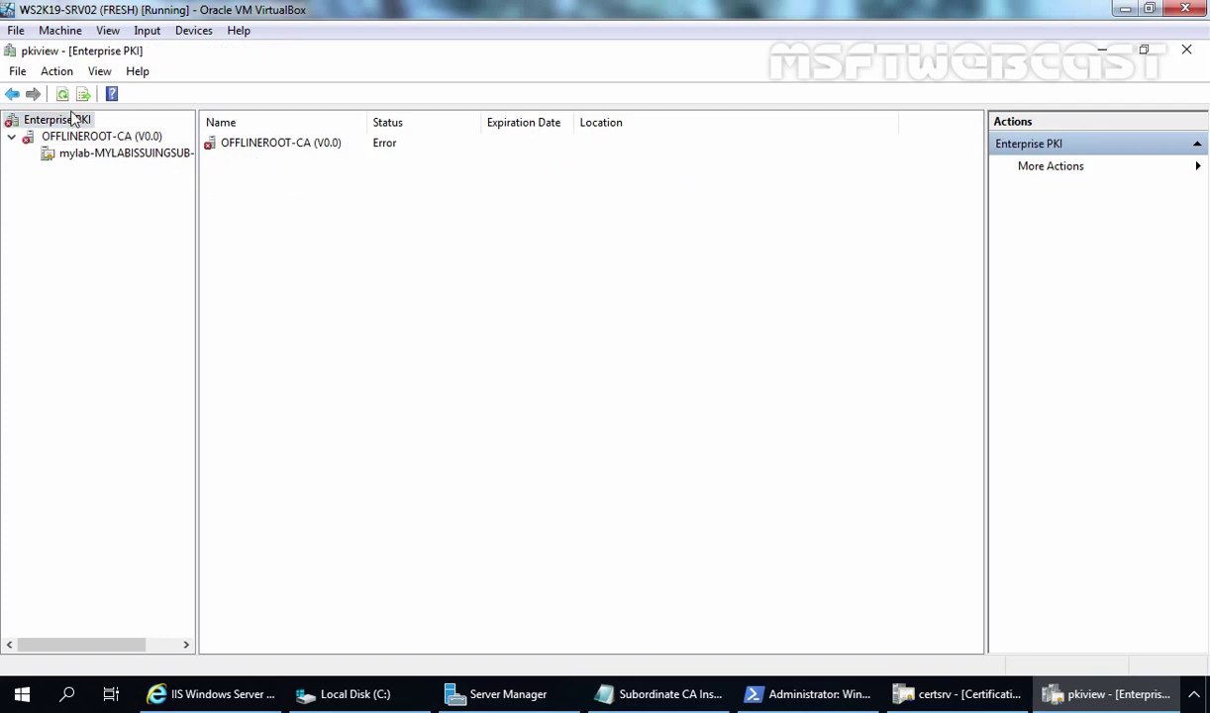
pyautogui.click(63, 95)
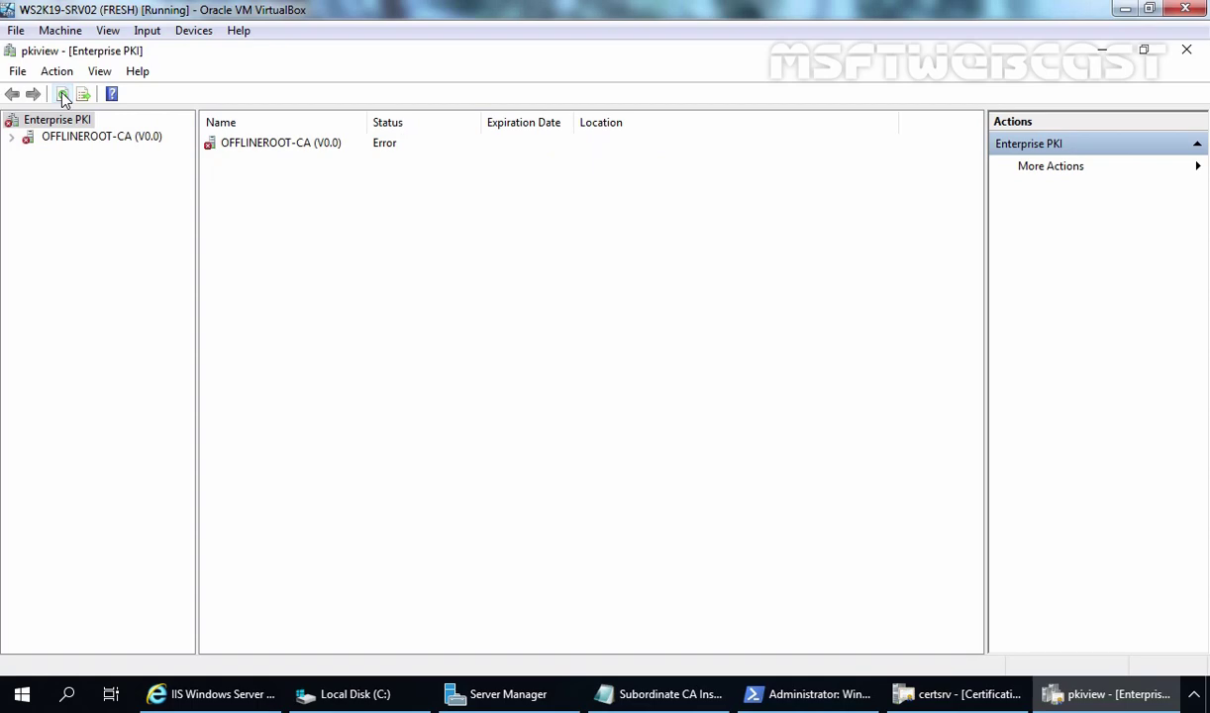
pyautogui.doubleClick(65, 138)
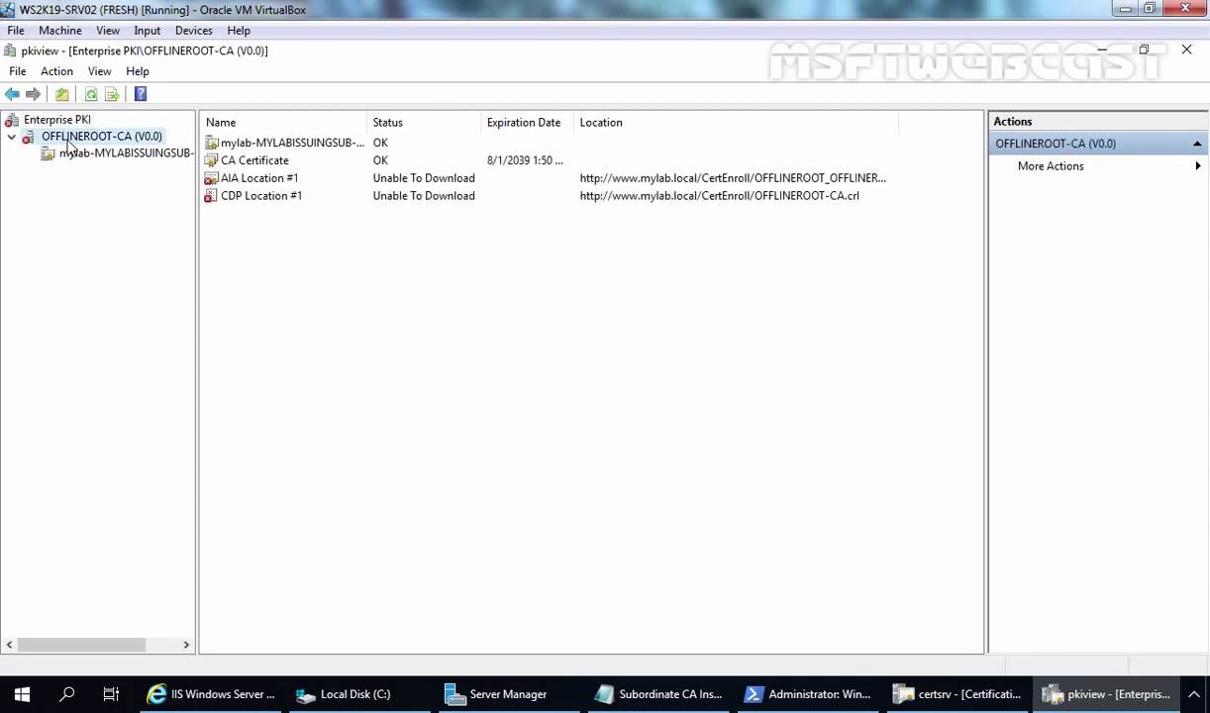
pyautogui.click(120, 158)
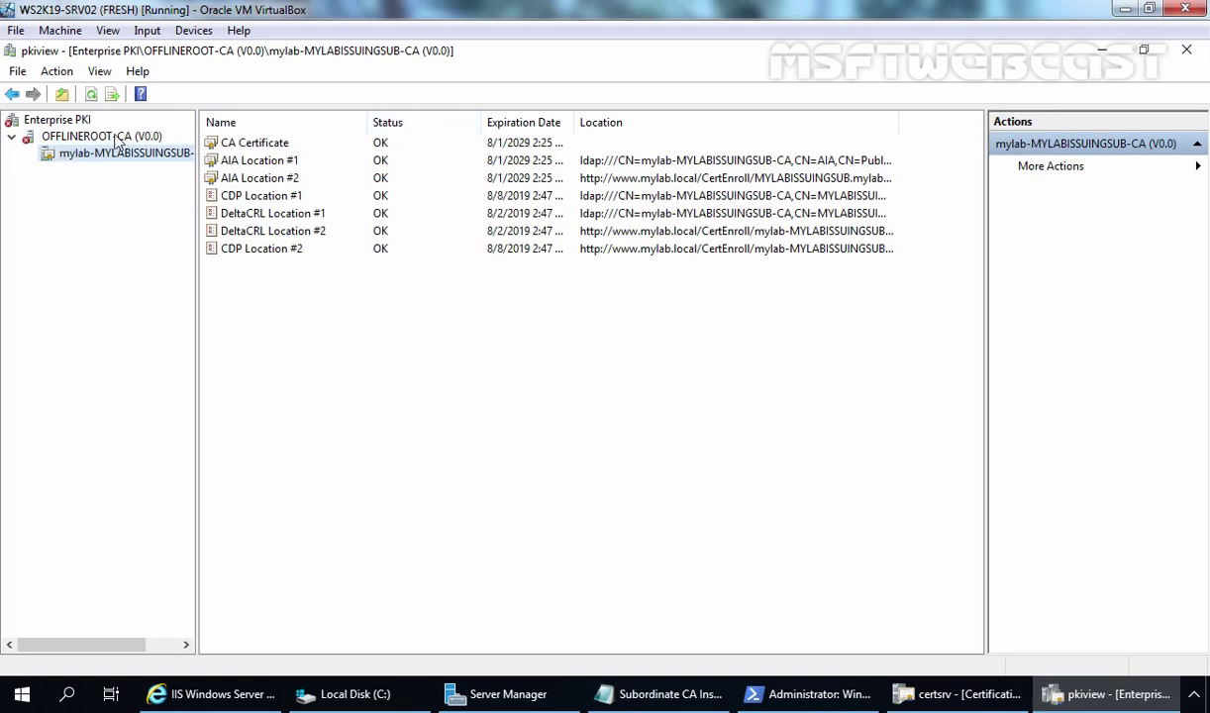
pyautogui.click(109, 137)
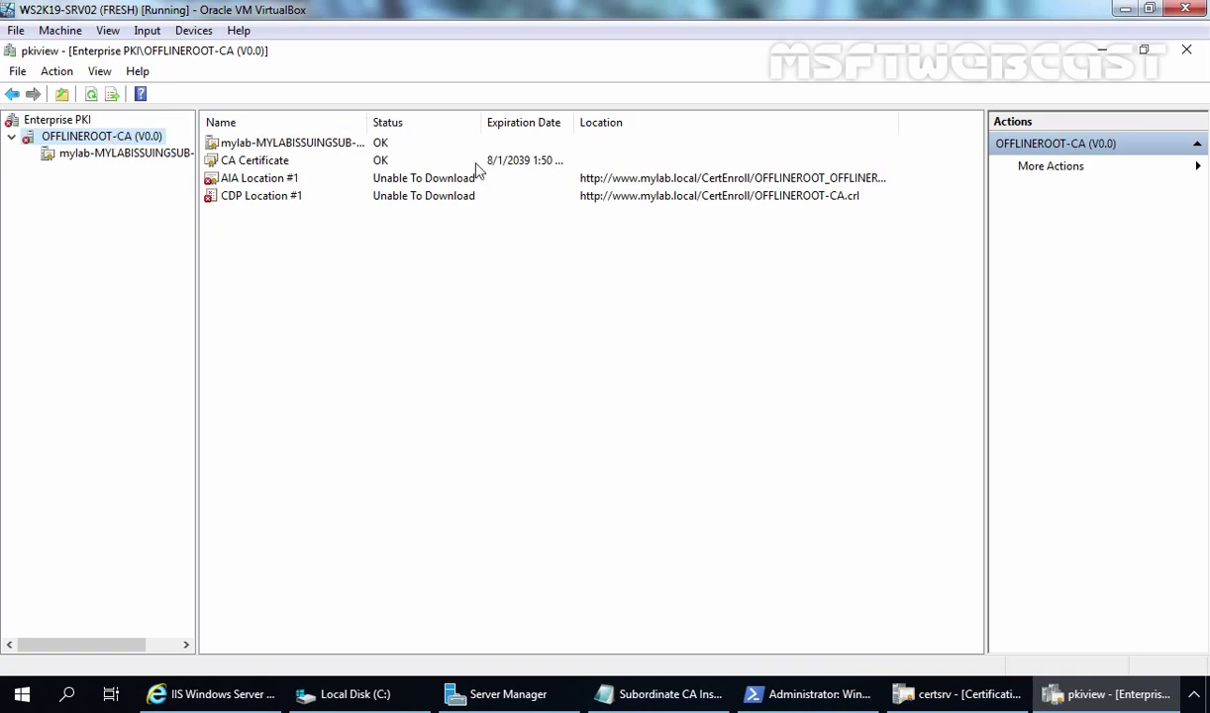
pyautogui.click(91, 157)
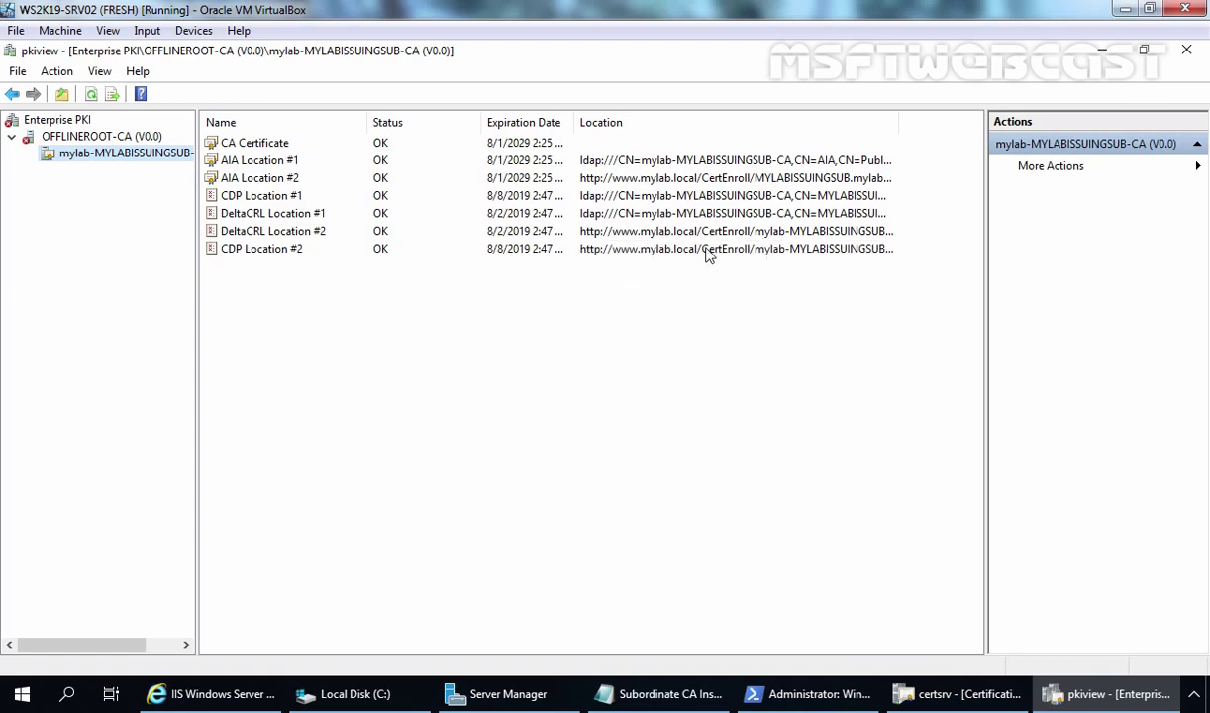
pyautogui.click(90, 137)
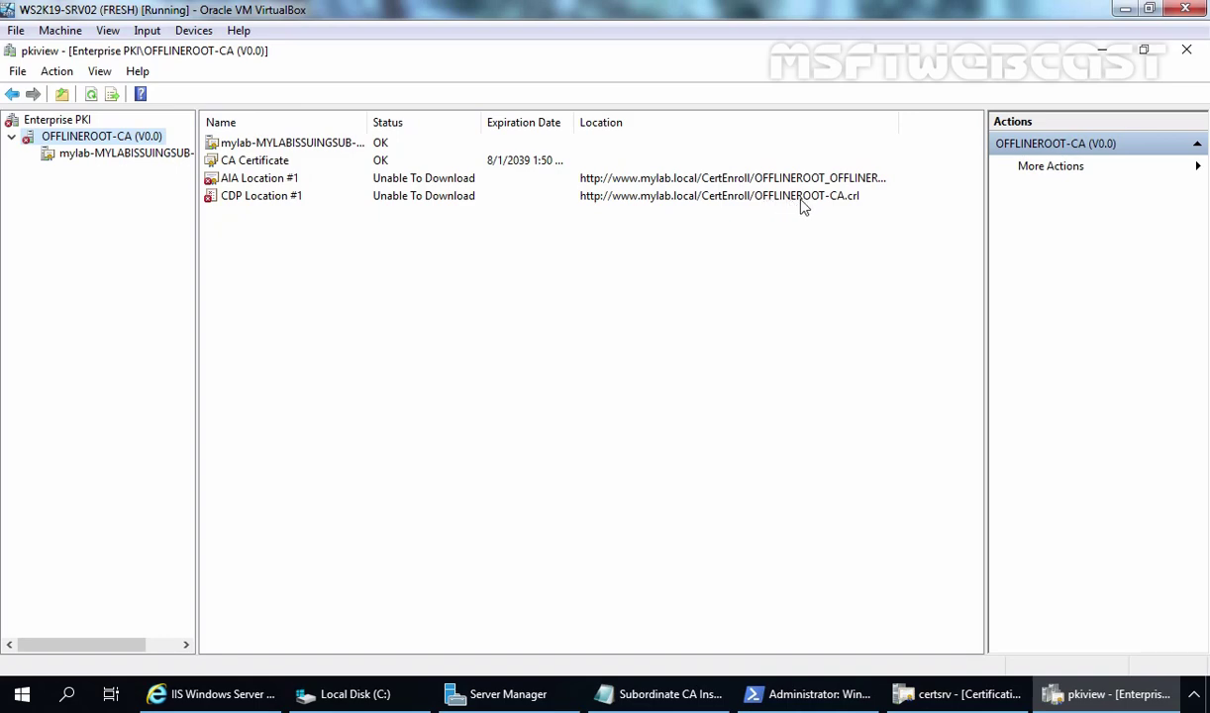
pyautogui.click(99, 162)
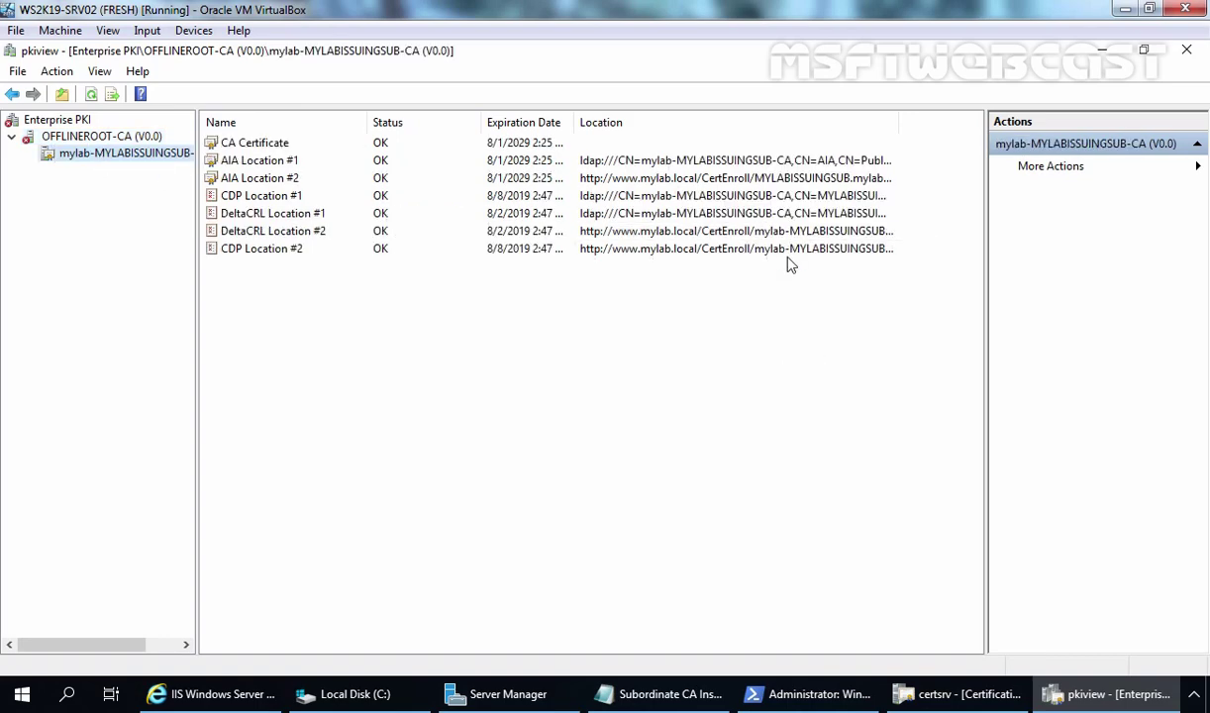
pyautogui.click(75, 138)
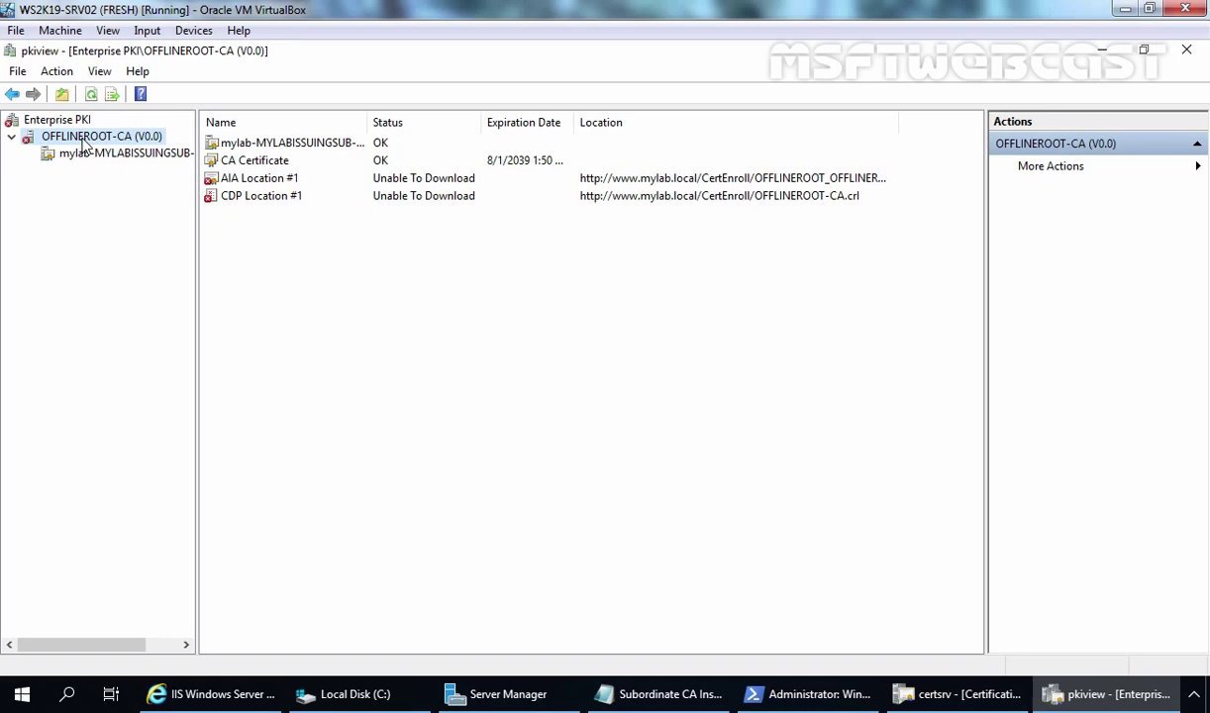
# Open mylab-MYLABISSUINGSUB-CA's properties and inspect the http CertEnroll CDP location on Extensions.
pyautogui.click(957, 693)
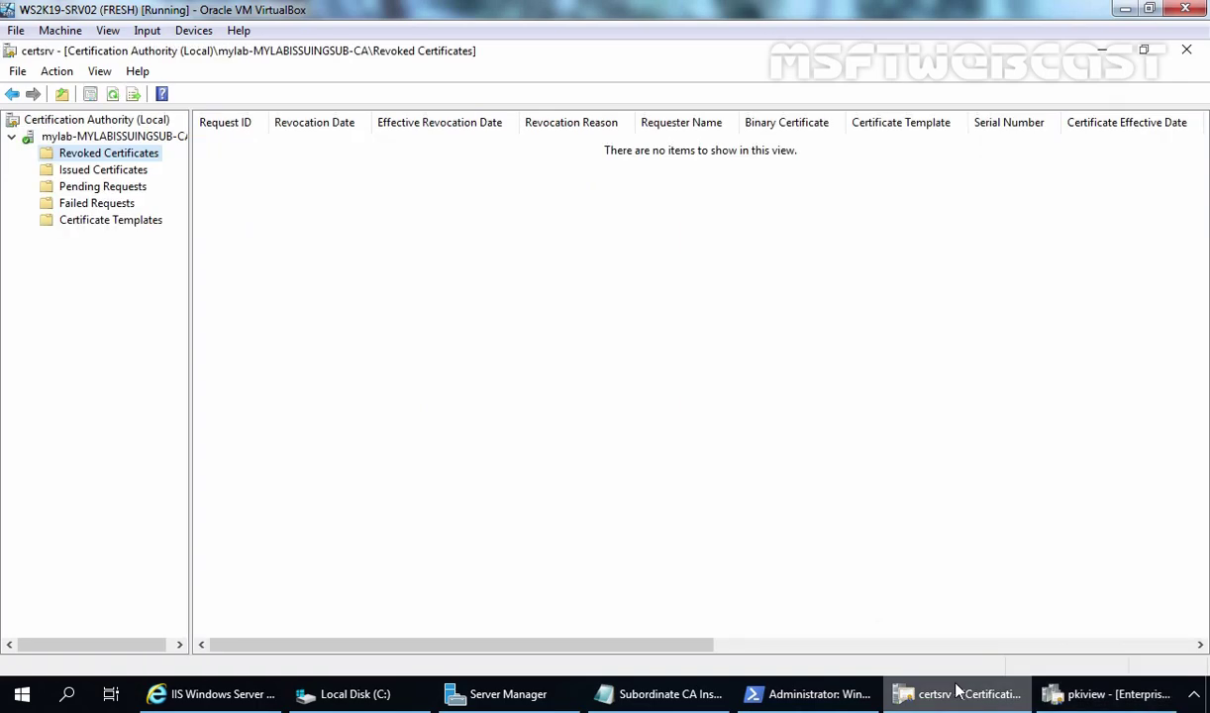
pyautogui.click(97, 139)
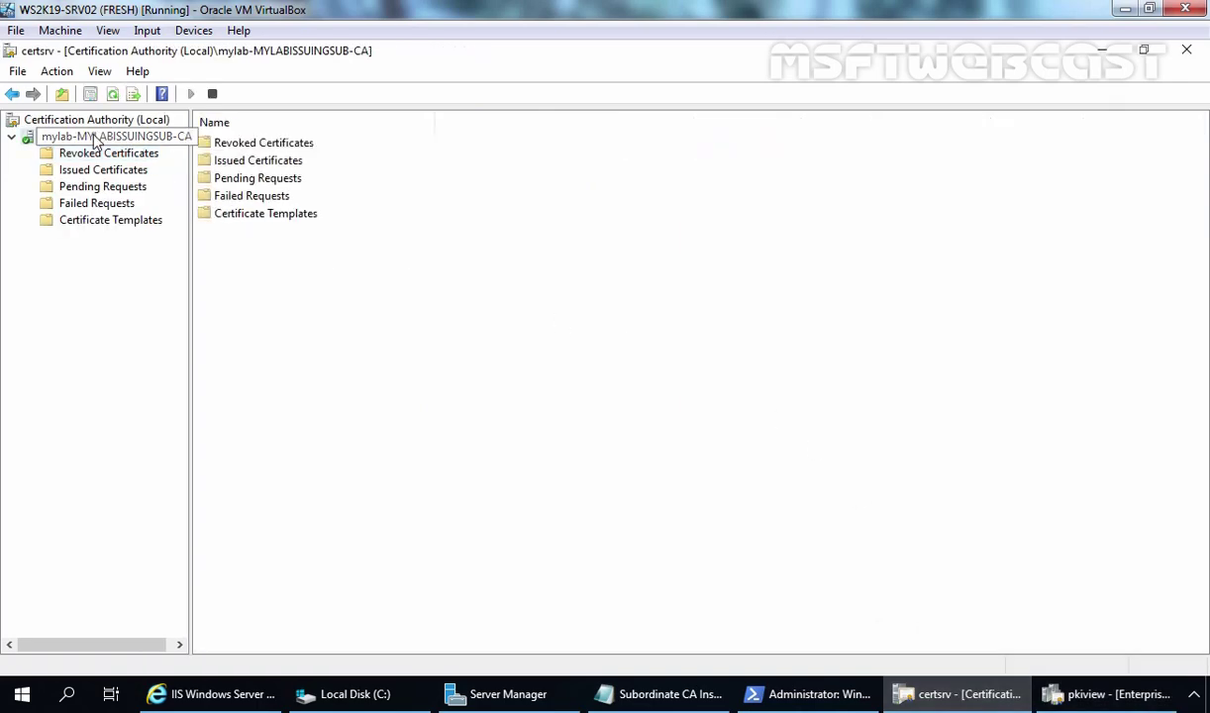
pyautogui.rightClick(95, 141)
pyautogui.click(148, 250)
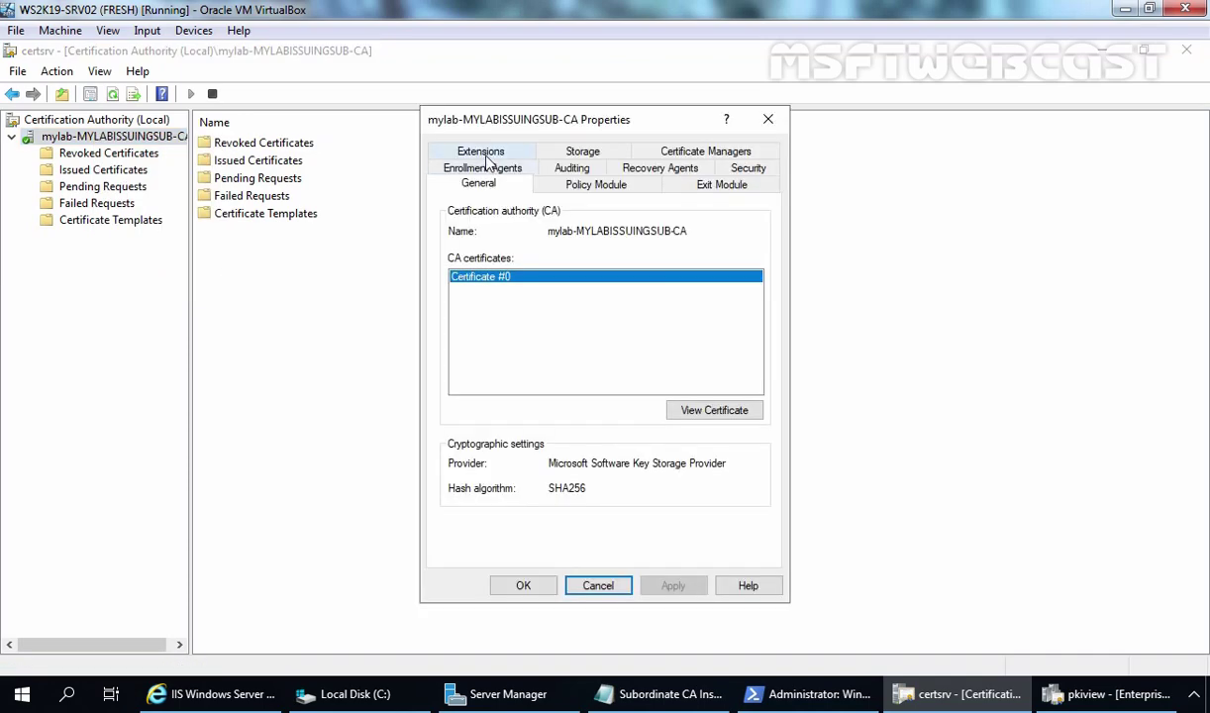
pyautogui.click(482, 152)
pyautogui.click(497, 314)
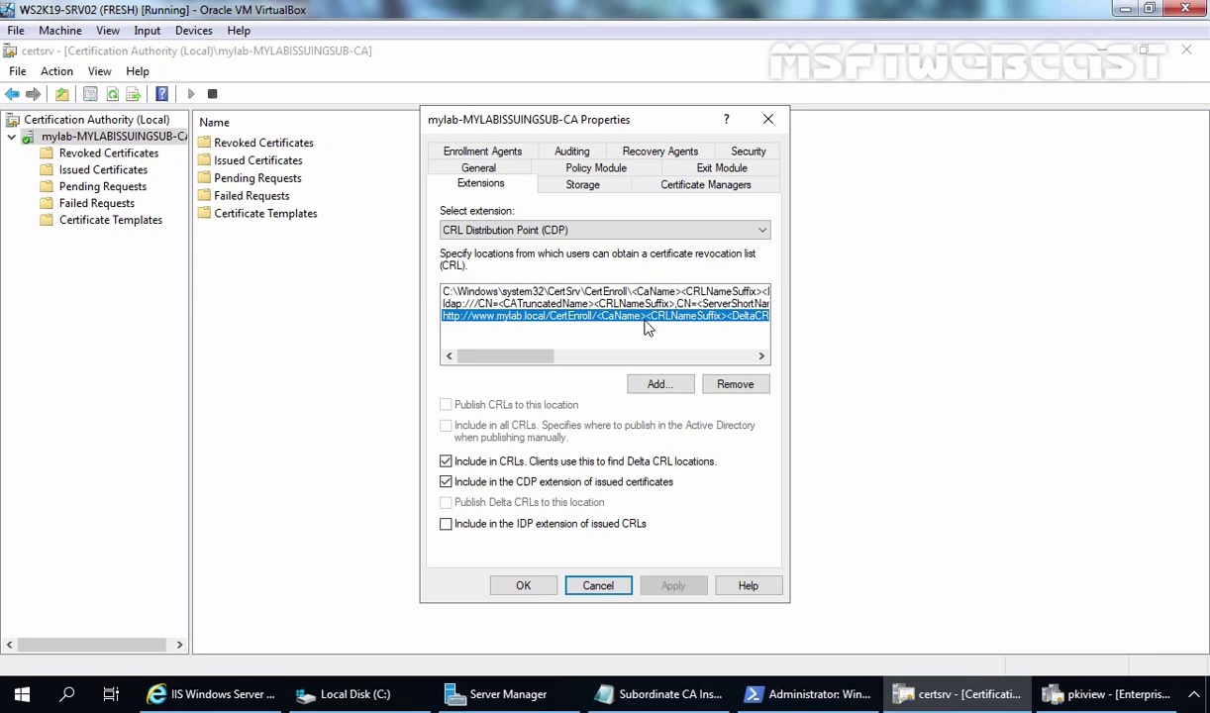
# Review the Authority Information Access locations, then cancel without saving any changes.
pyautogui.click(534, 228)
pyautogui.click(552, 260)
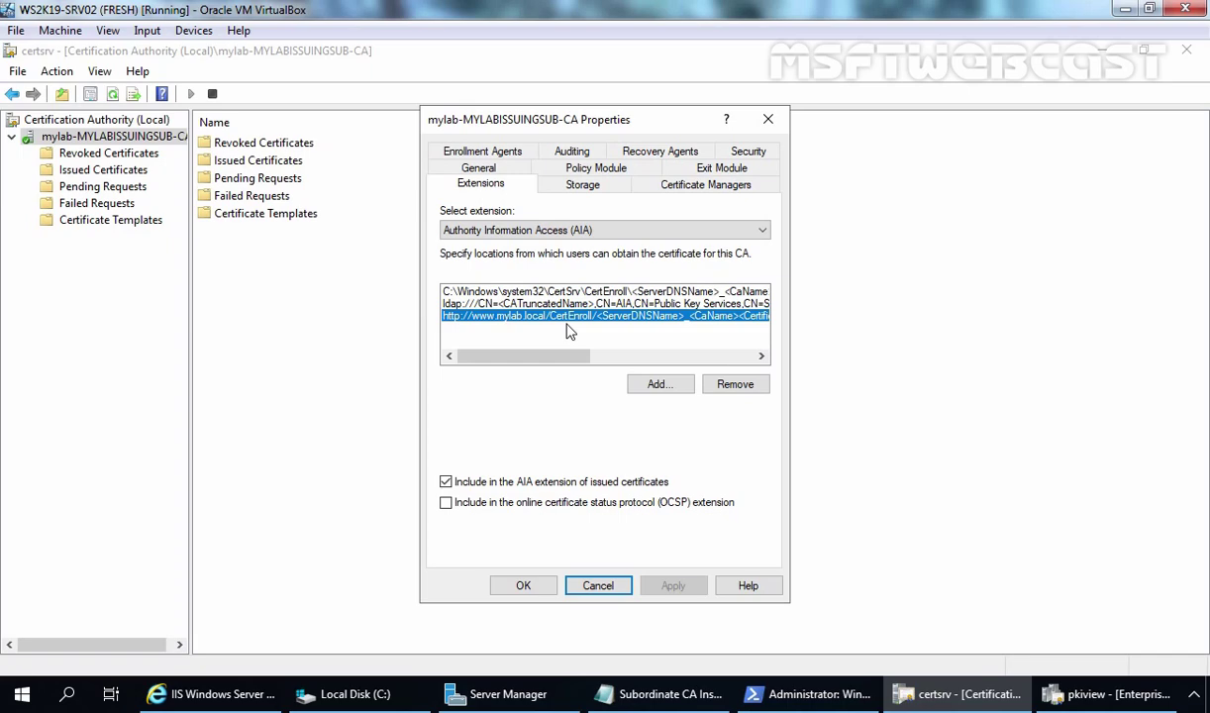
pyautogui.click(592, 583)
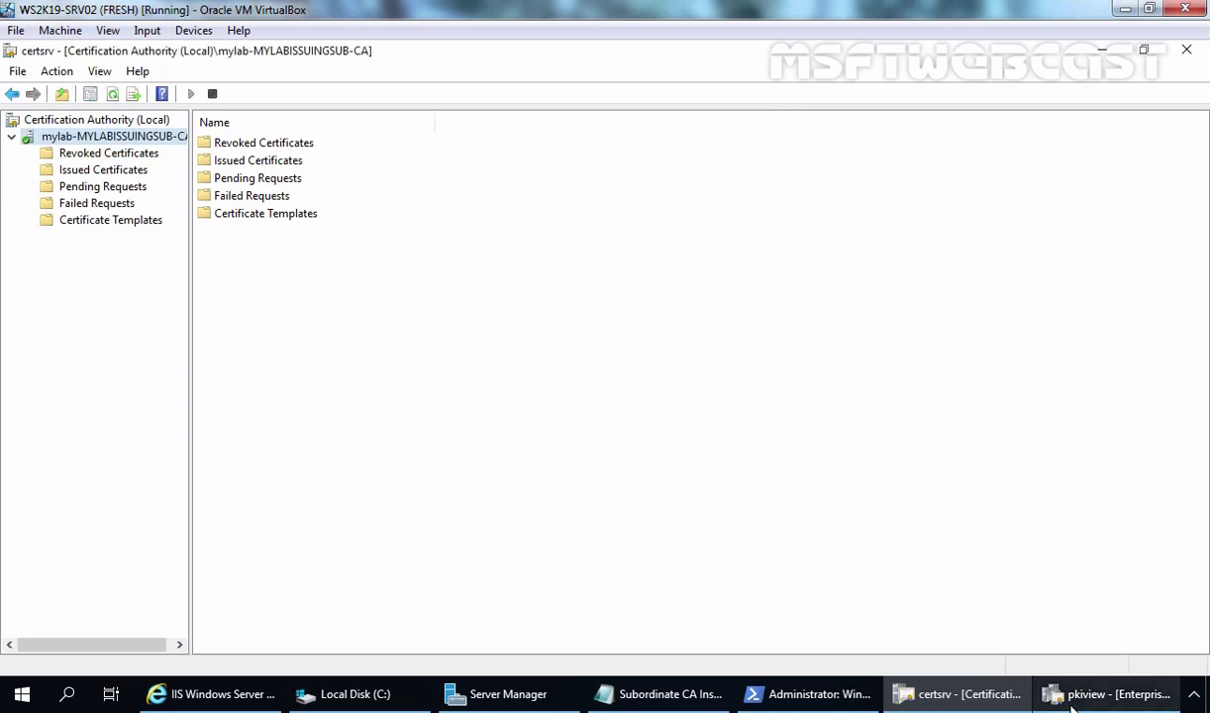
# Copy the URL of OFFLINEROOT-CA's CDP Location #1 from Enterprise PKI.
pyautogui.click(1104, 701)
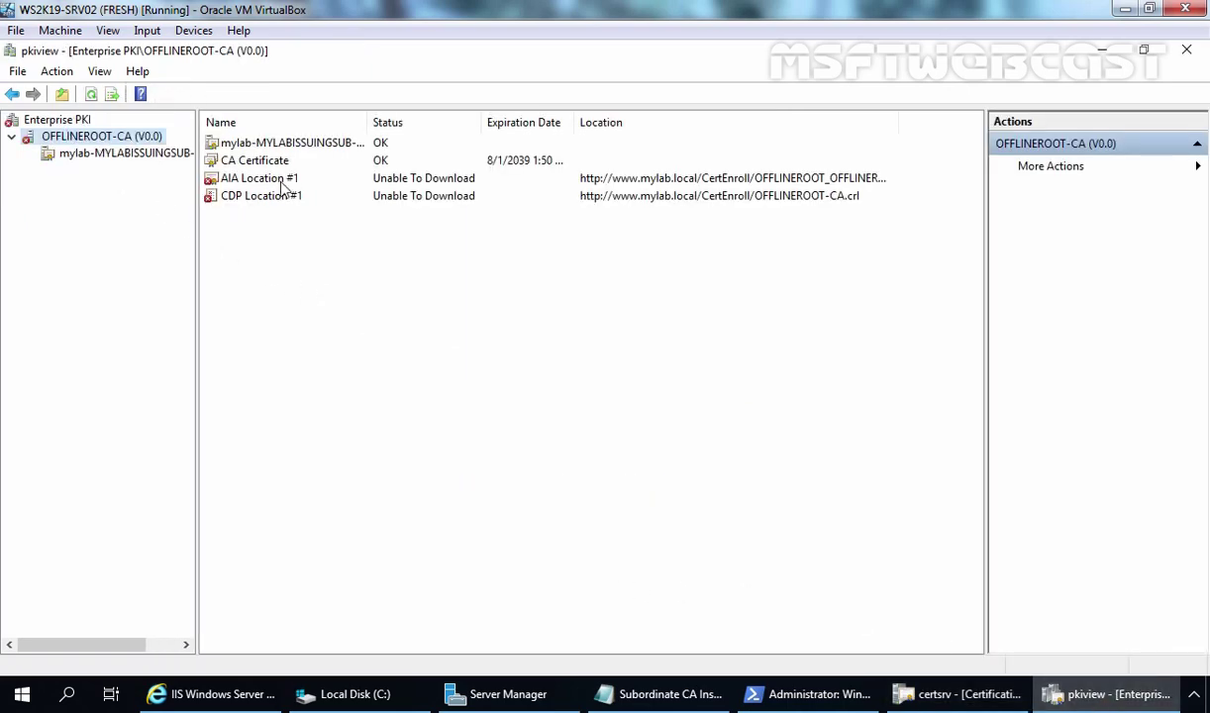
pyautogui.click(622, 195)
pyautogui.rightClick(622, 196)
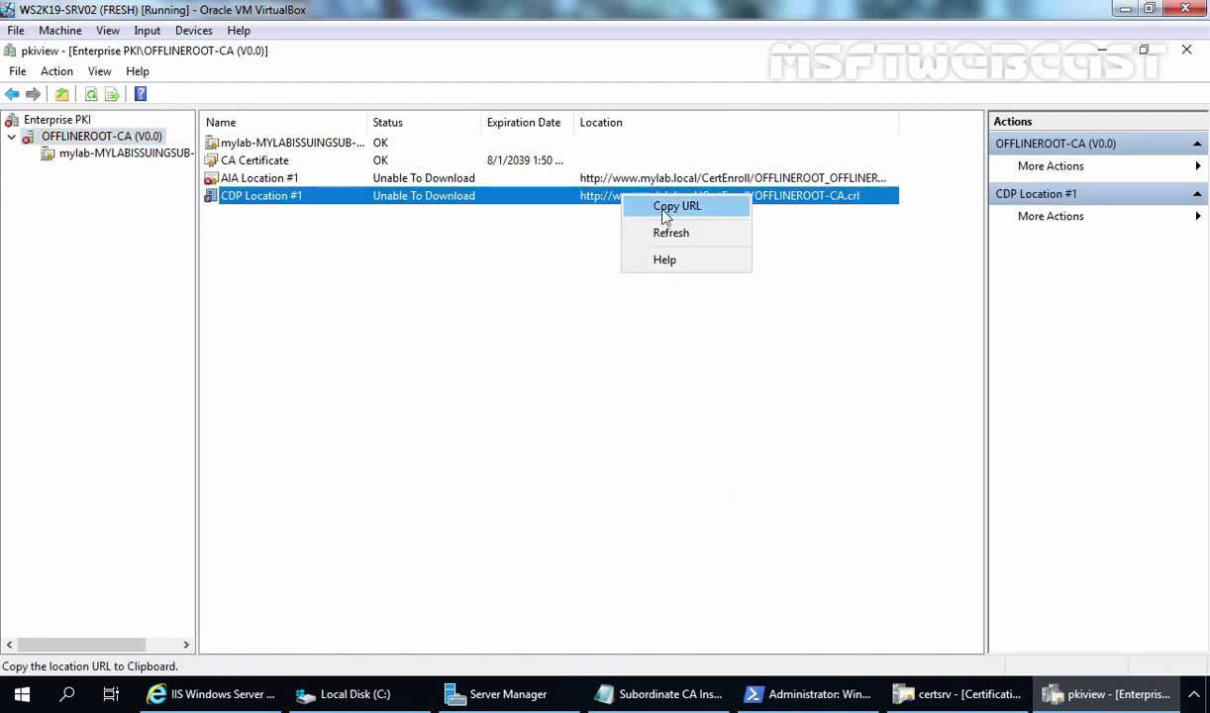
pyautogui.click(663, 207)
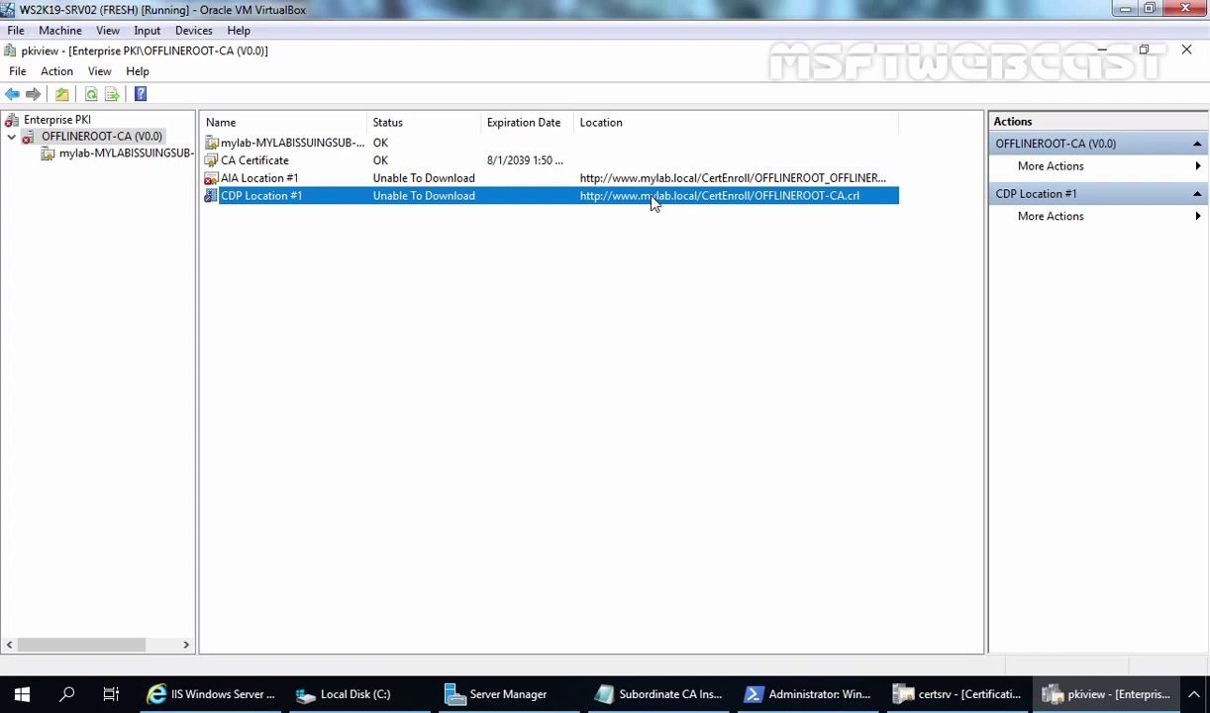
pyautogui.click(213, 693)
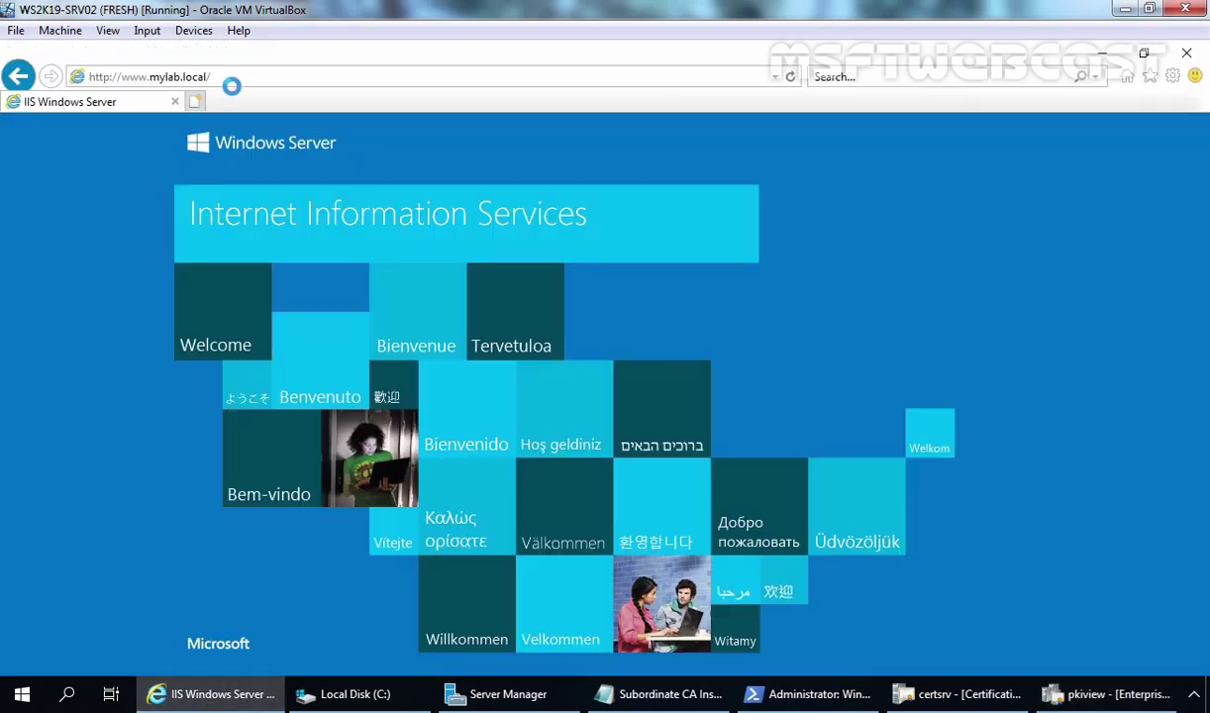
# Paste the root CA's copied CRL URL into Internet Explorer's address bar and load it.
pyautogui.click(238, 77)
pyautogui.rightClick(241, 79)
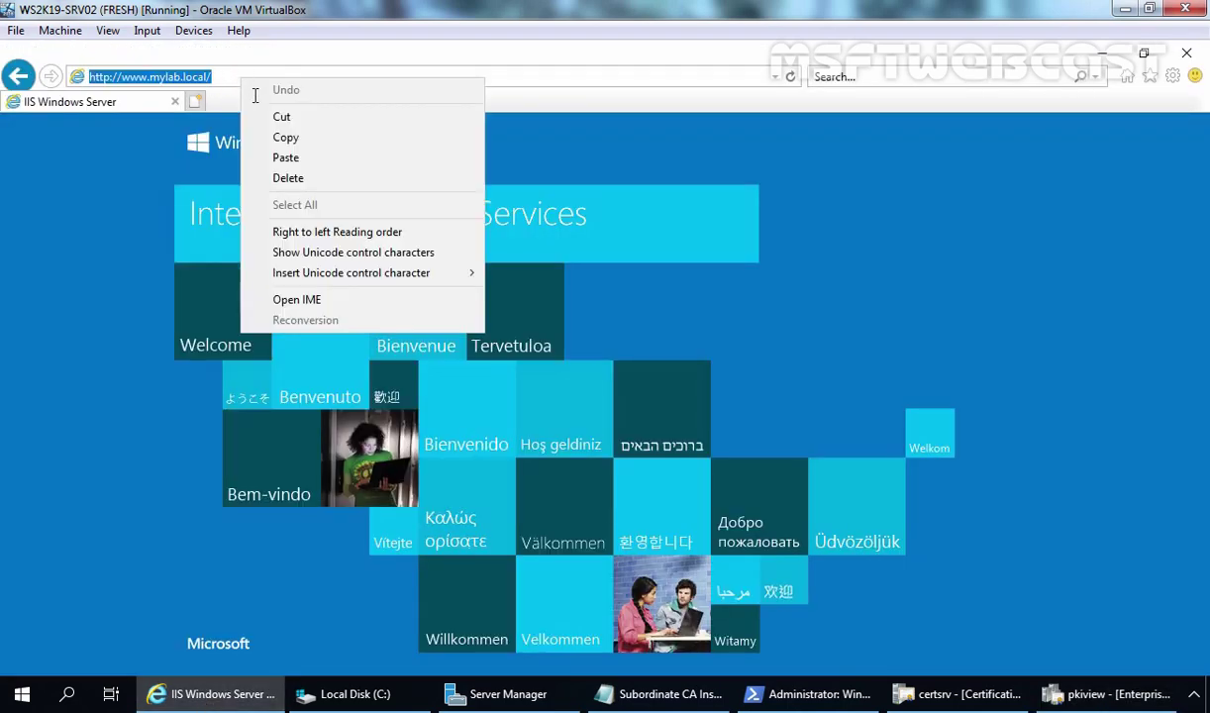
pyautogui.click(283, 158)
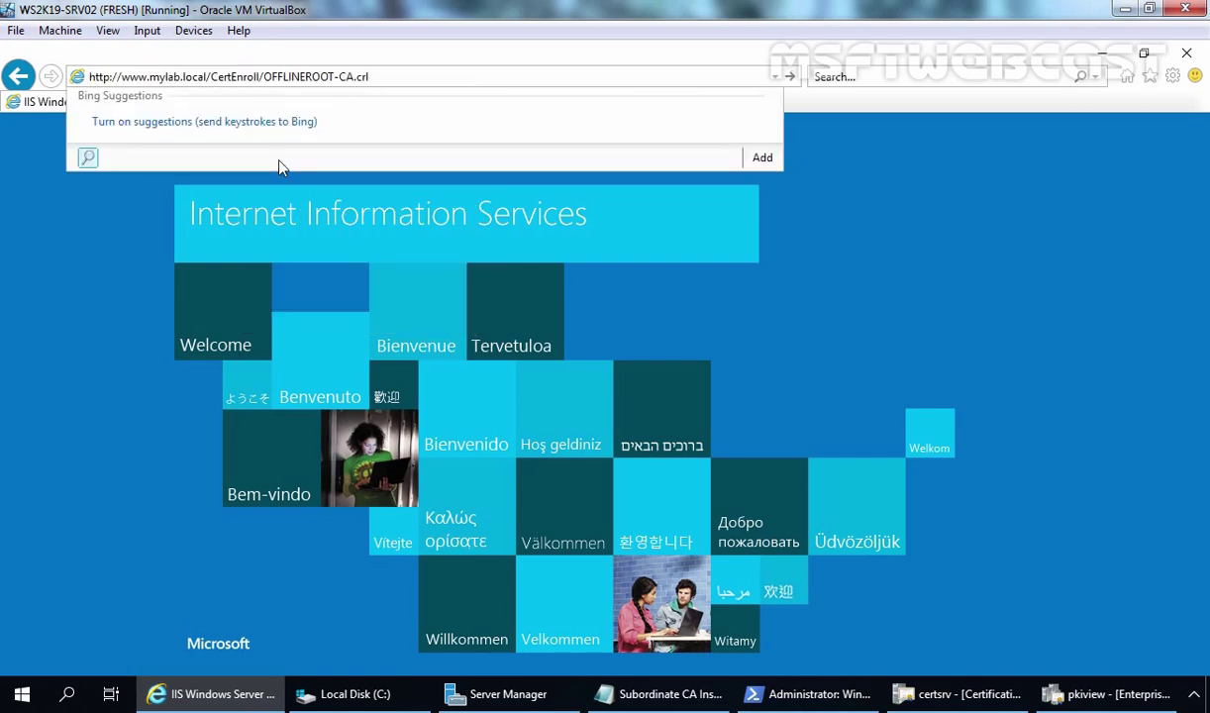
pyautogui.press('Return')
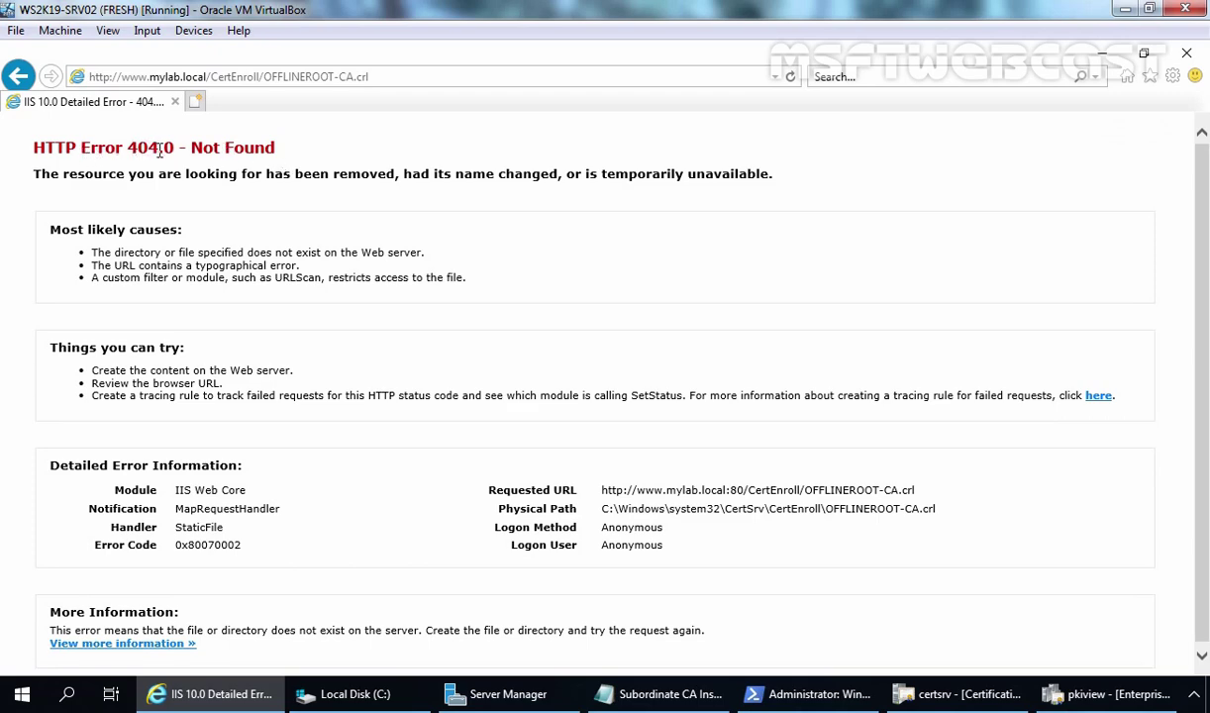
pyautogui.click(255, 79)
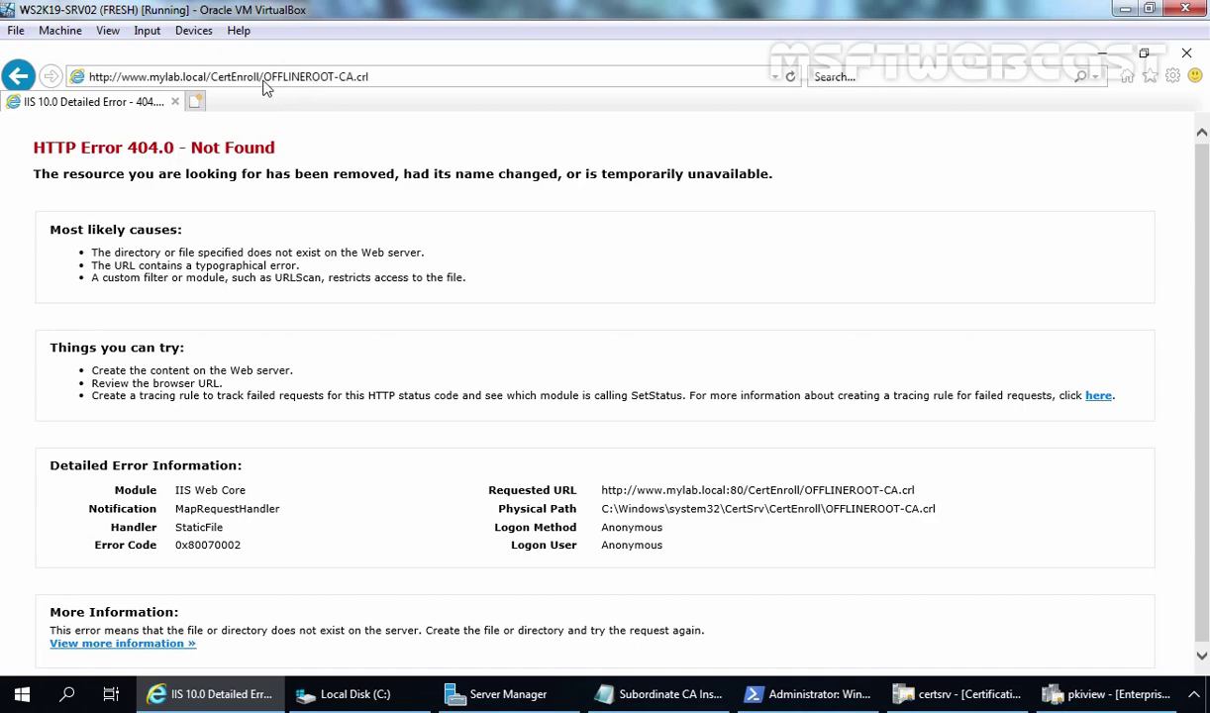
pyautogui.click(255, 79)
pyautogui.moveTo(263, 78); pyautogui.dragTo(404, 79)
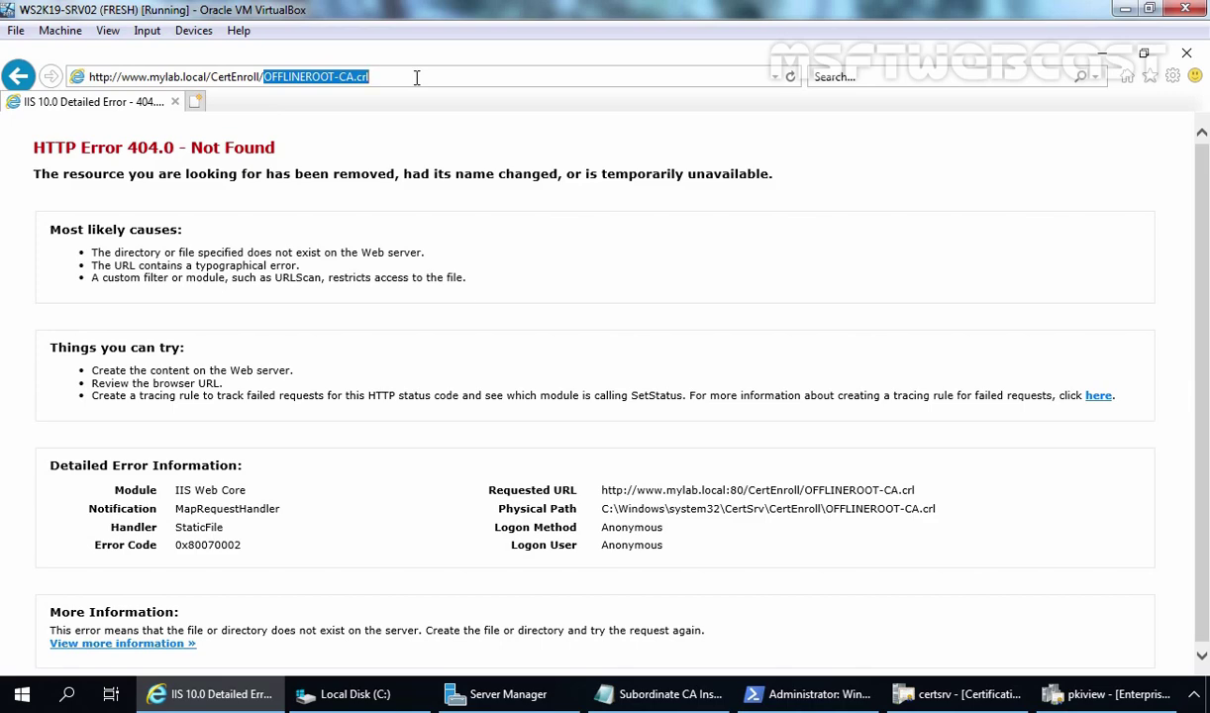
pyautogui.press('BackSpace')
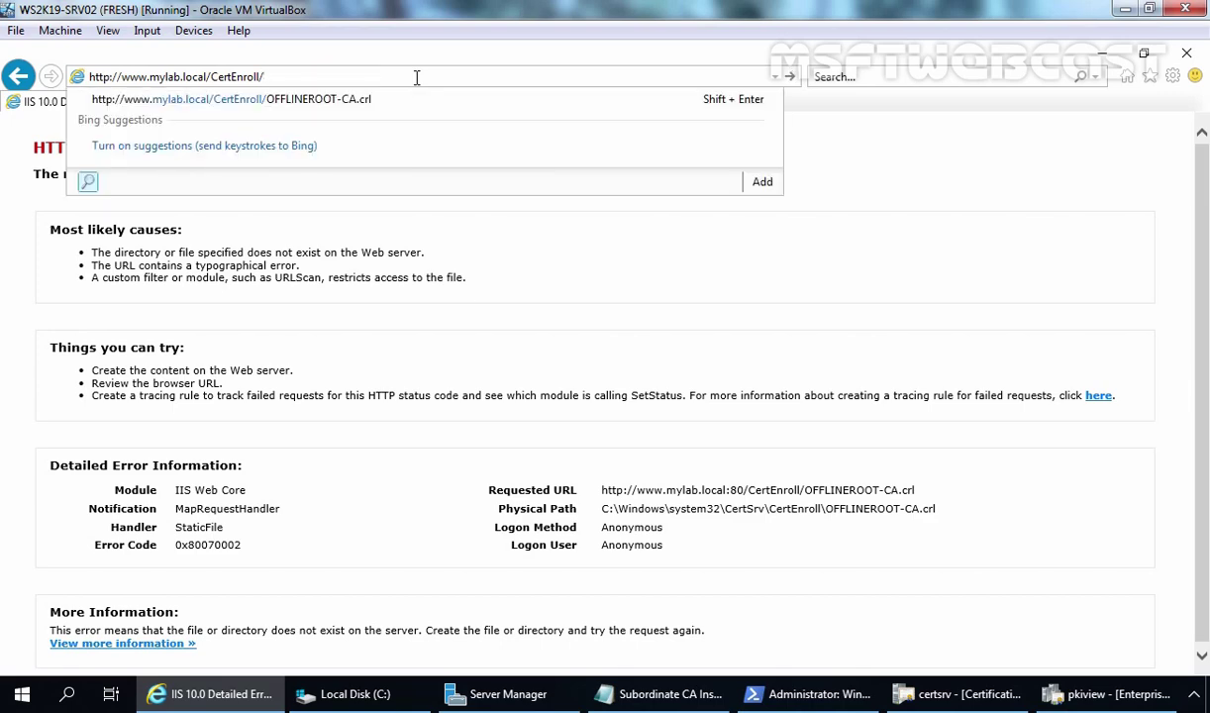
pyautogui.press('Return')
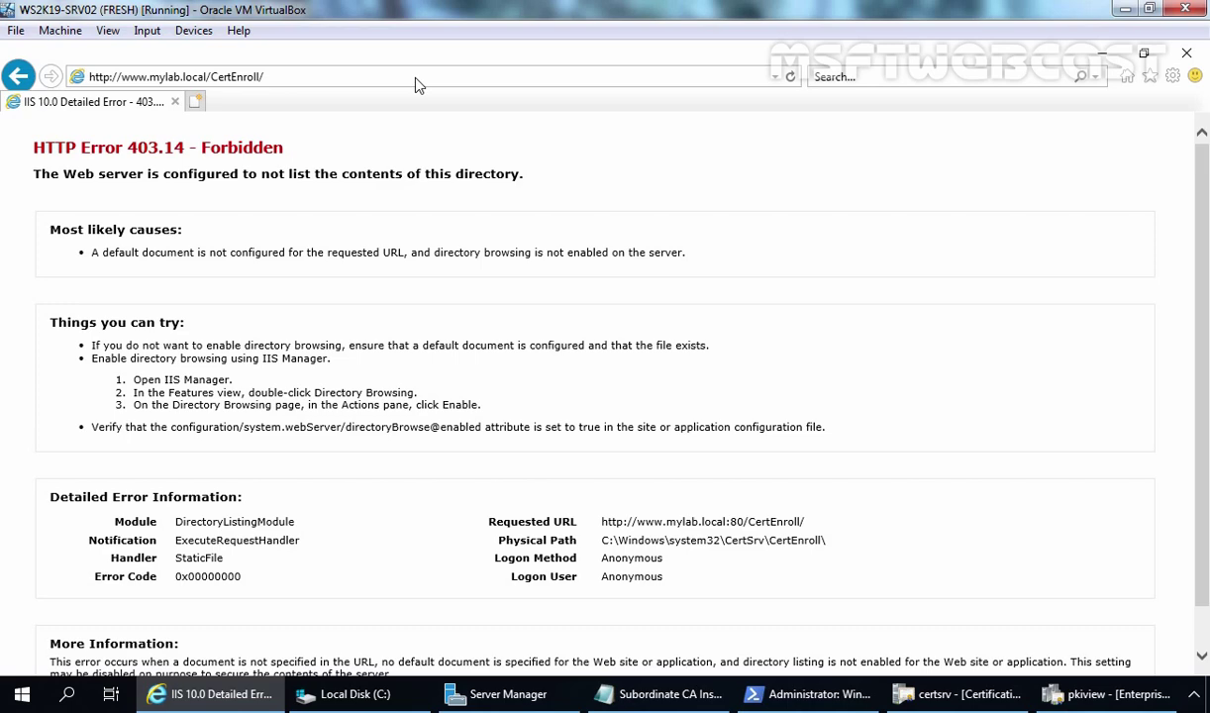
pyautogui.click(513, 703)
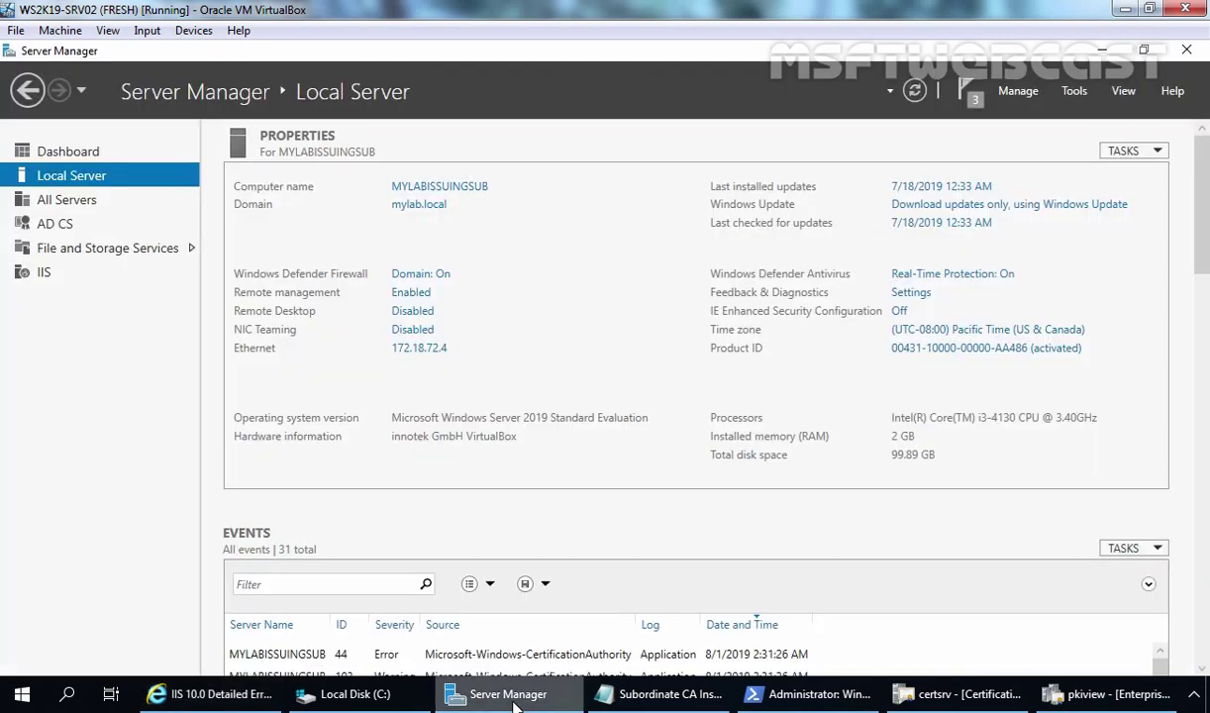
# Launch IIS Manager from Server Manager's Tools menu and maximize its window.
pyautogui.click(1075, 93)
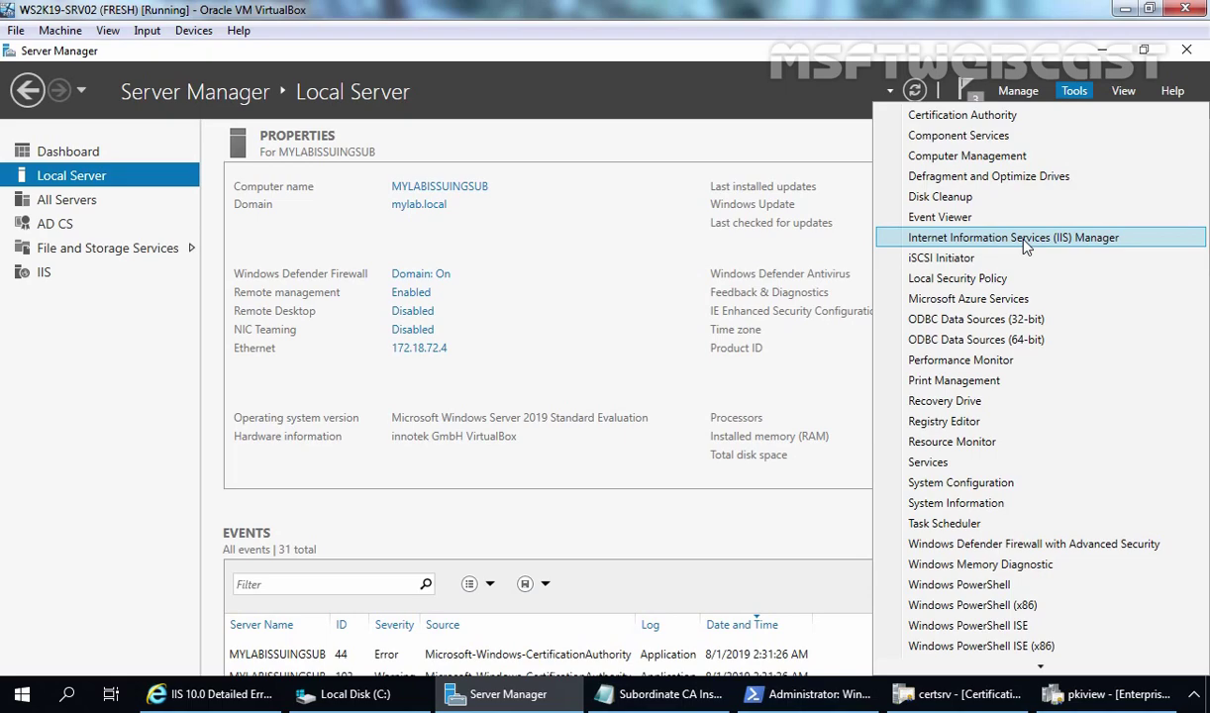
pyautogui.click(1026, 238)
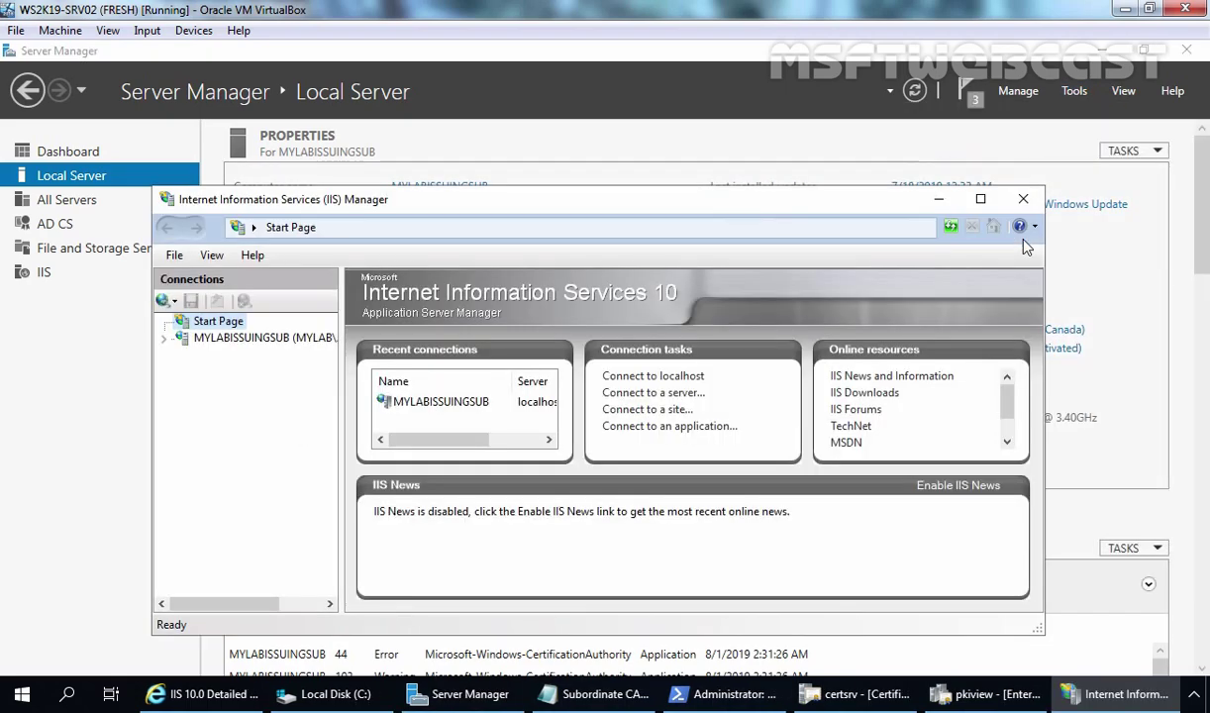
pyautogui.click(981, 199)
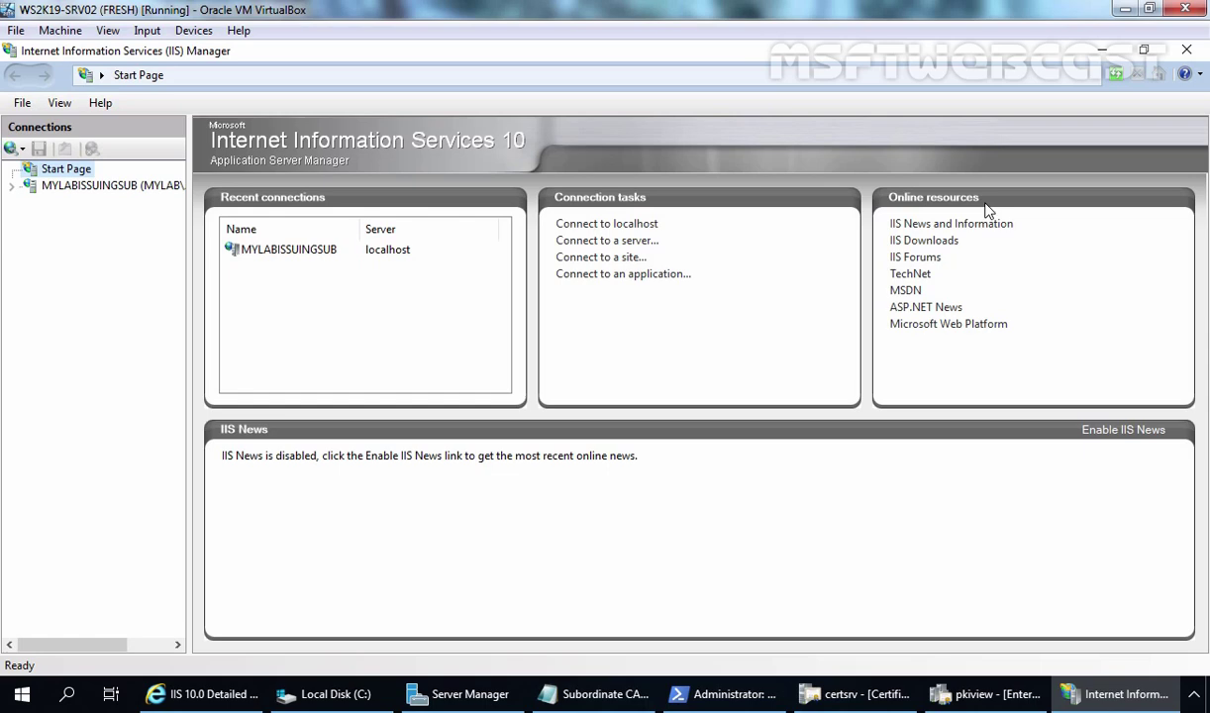
pyautogui.click(229, 703)
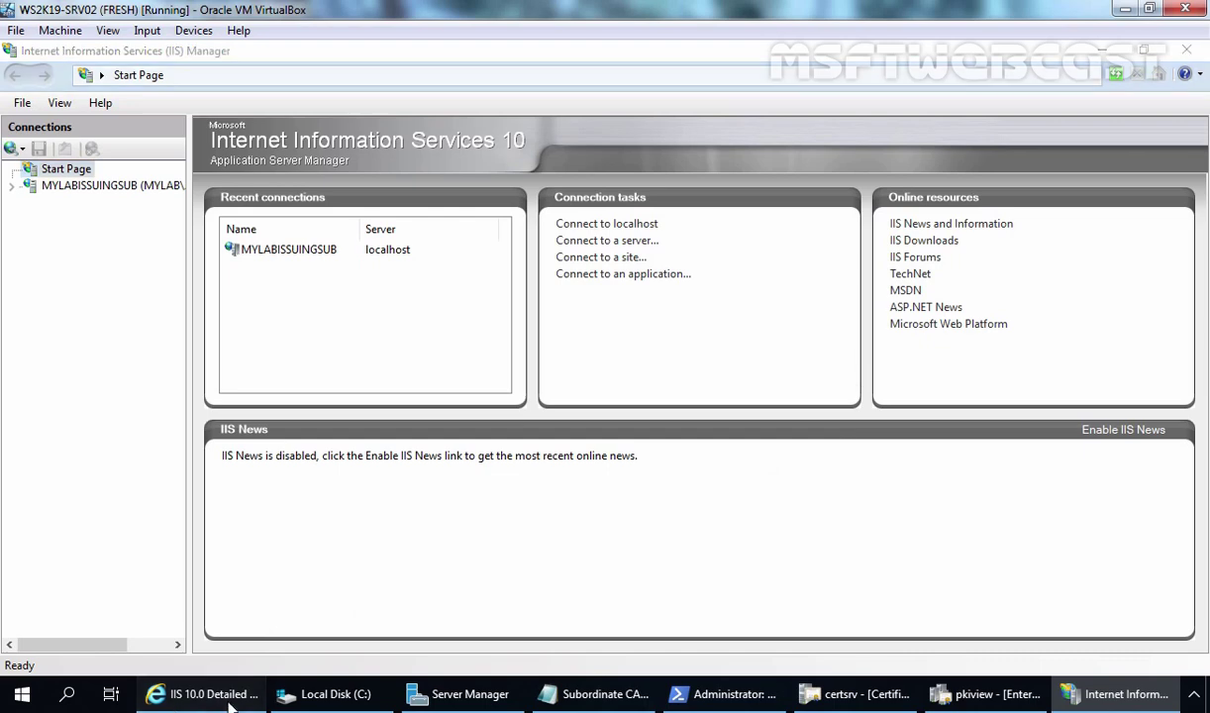
pyautogui.click(194, 102)
pyautogui.write('w')
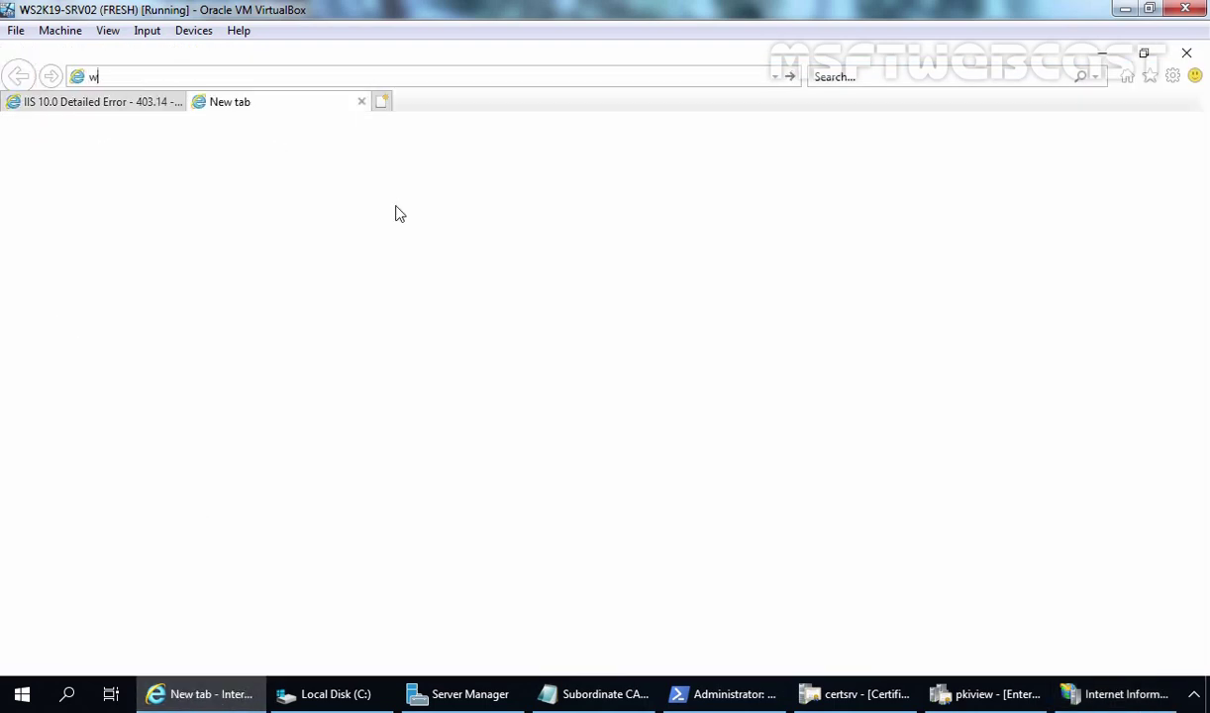
pyautogui.write('ww.mylab.local/certsrv')
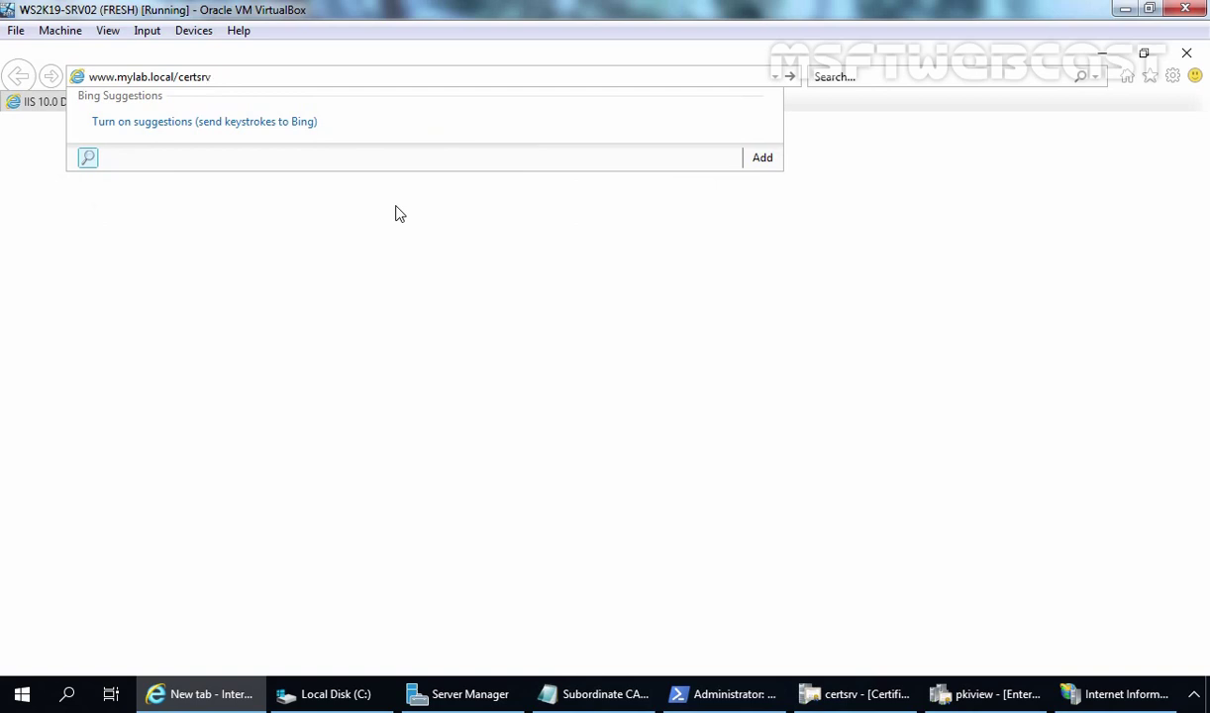
pyautogui.press('Return')
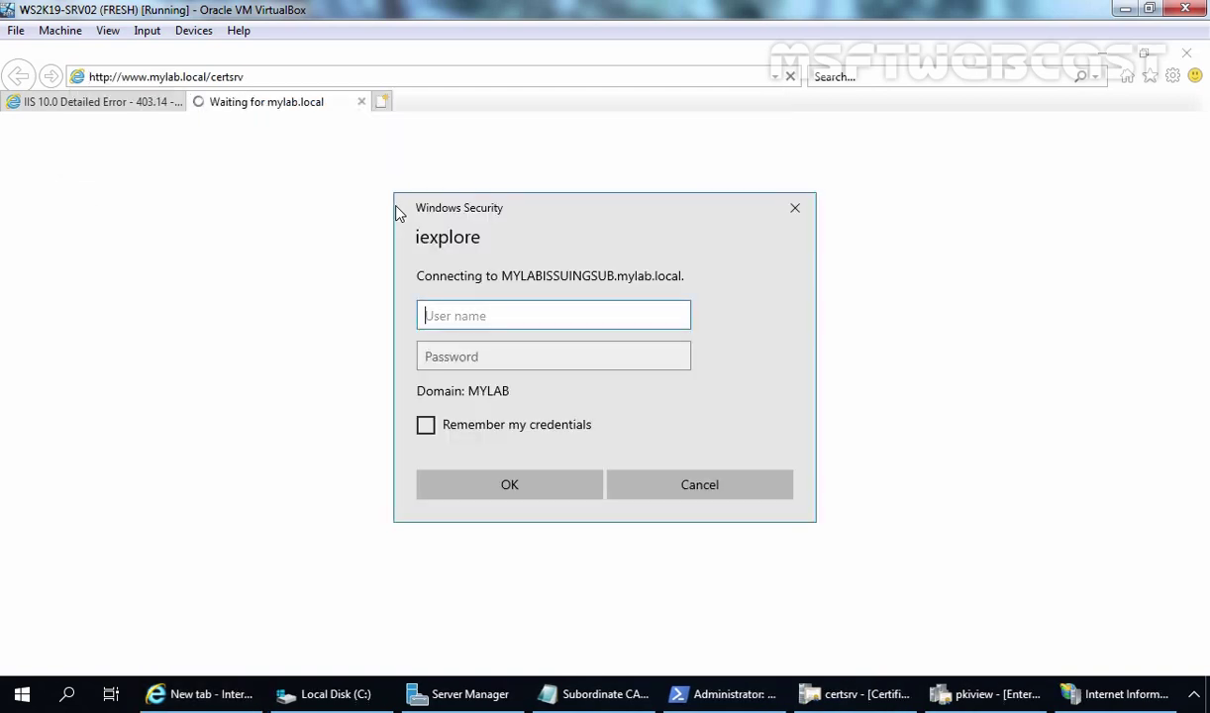
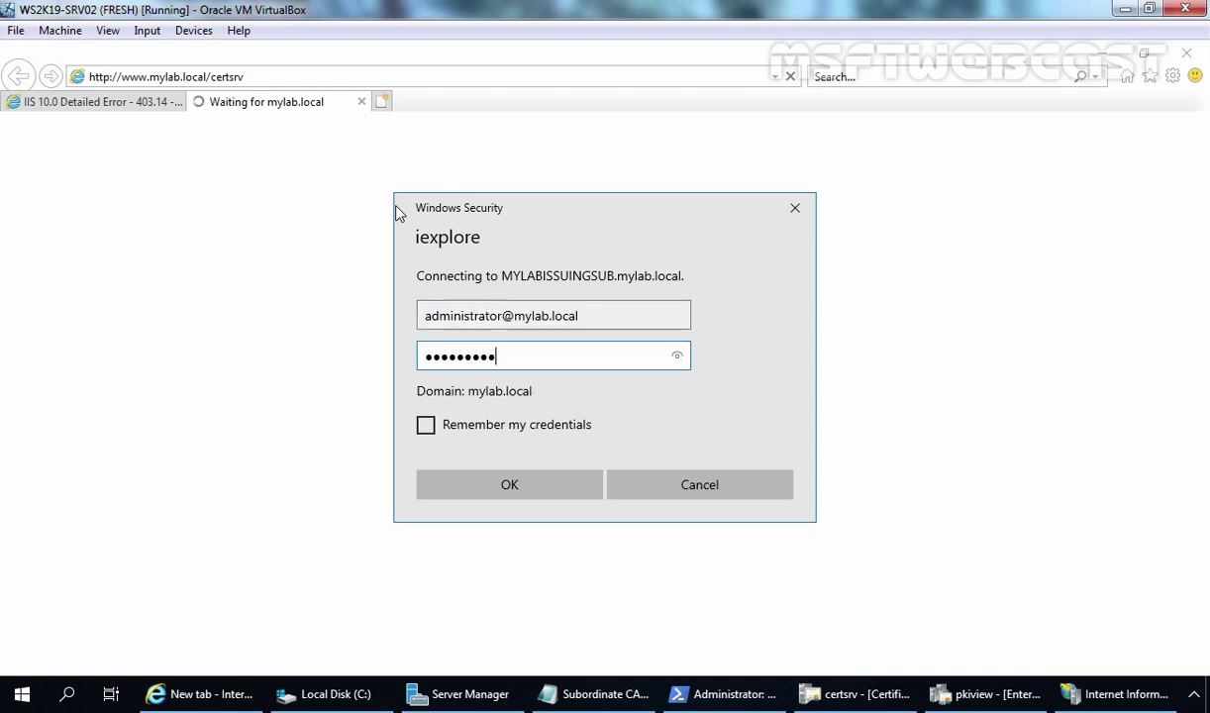
# Sign in with the administrator account credentials, then compare the CertEnroll and certsrv tabs.
pyautogui.press('Return')
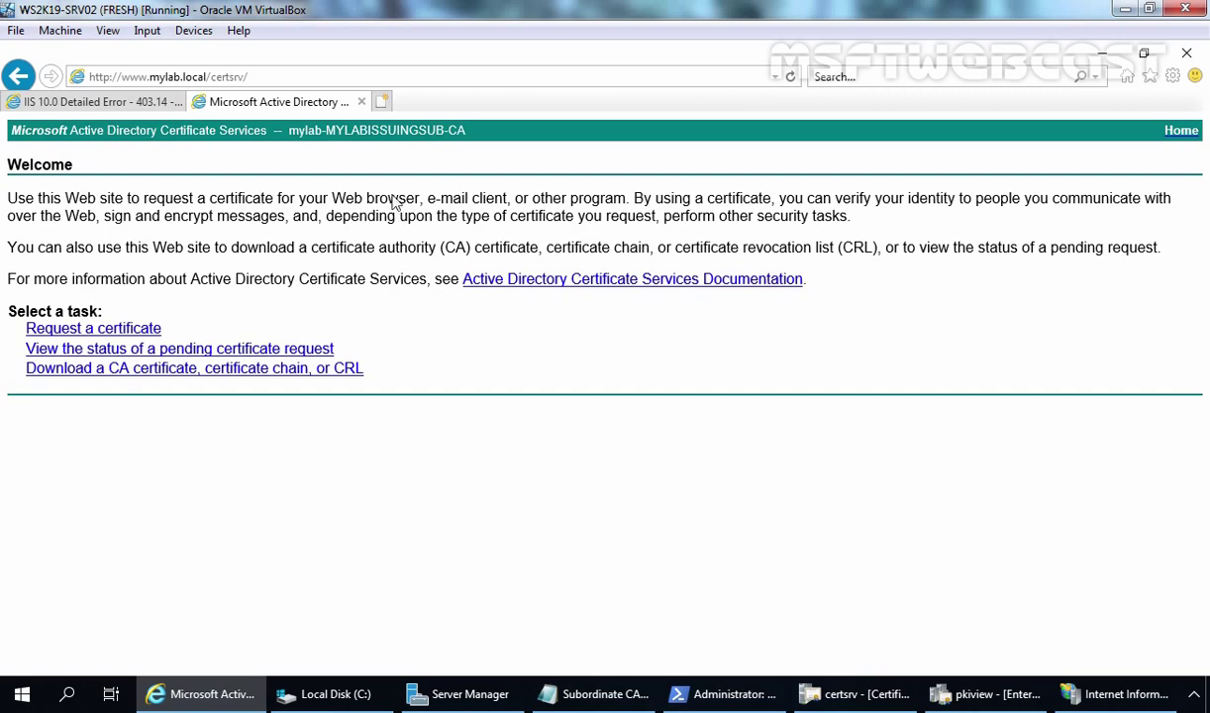
pyautogui.click(109, 102)
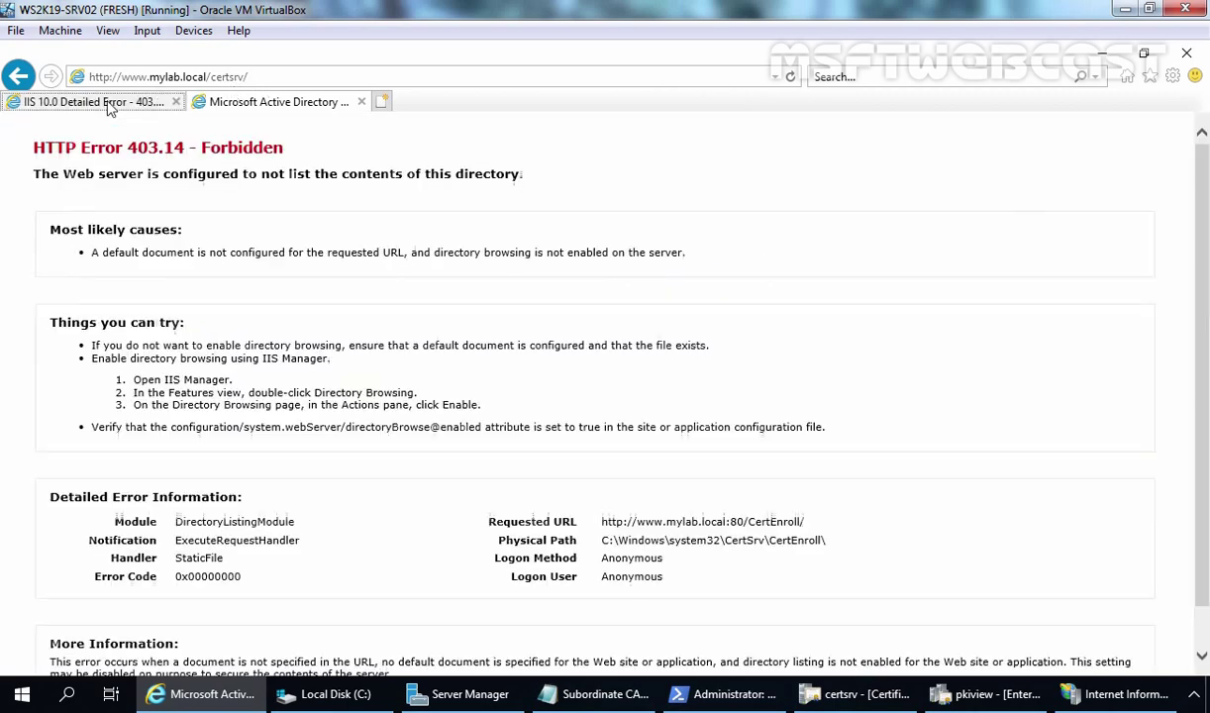
pyautogui.click(253, 103)
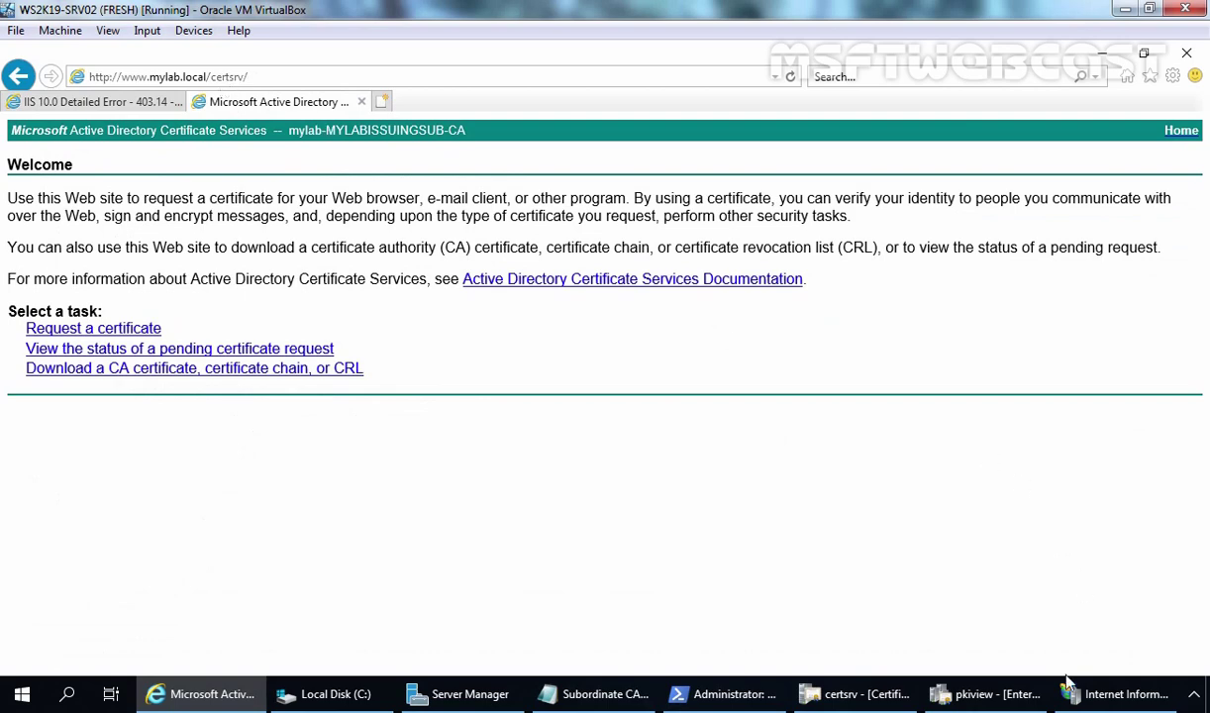
# Expand MYLABISSUINGSUB > Sites > Default Web Site and view the CertEnroll and CertSrv home pages.
pyautogui.click(1101, 688)
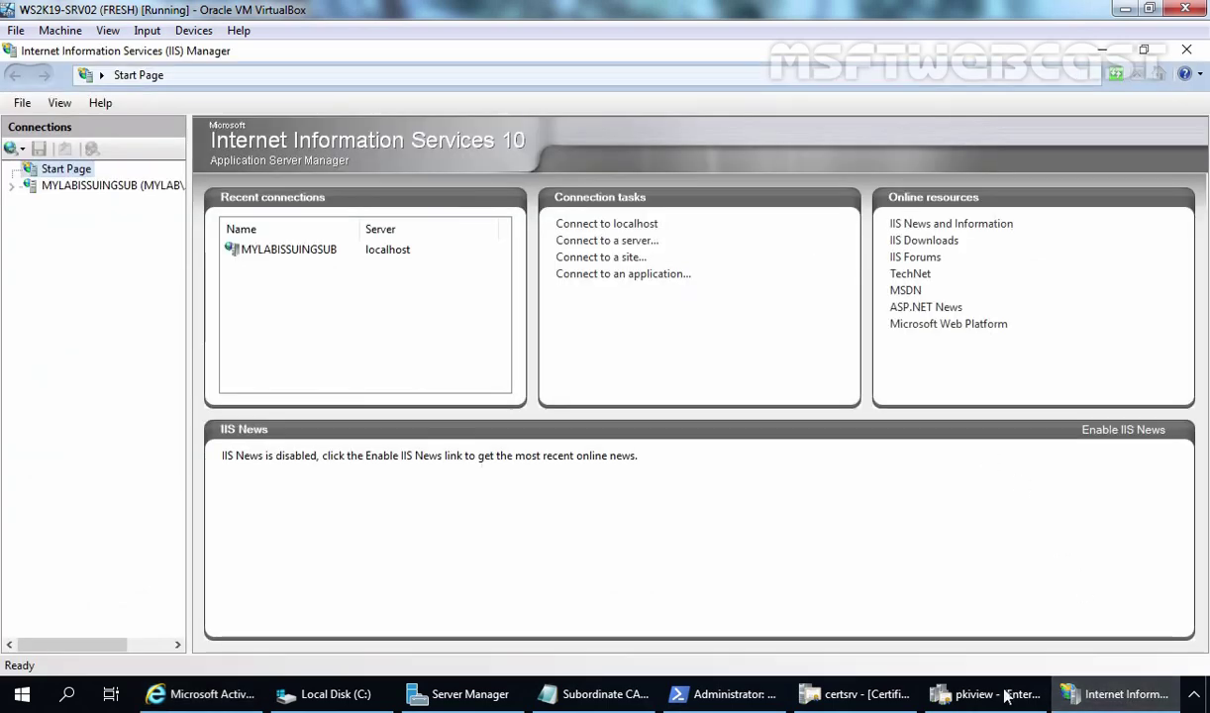
pyautogui.doubleClick(124, 187)
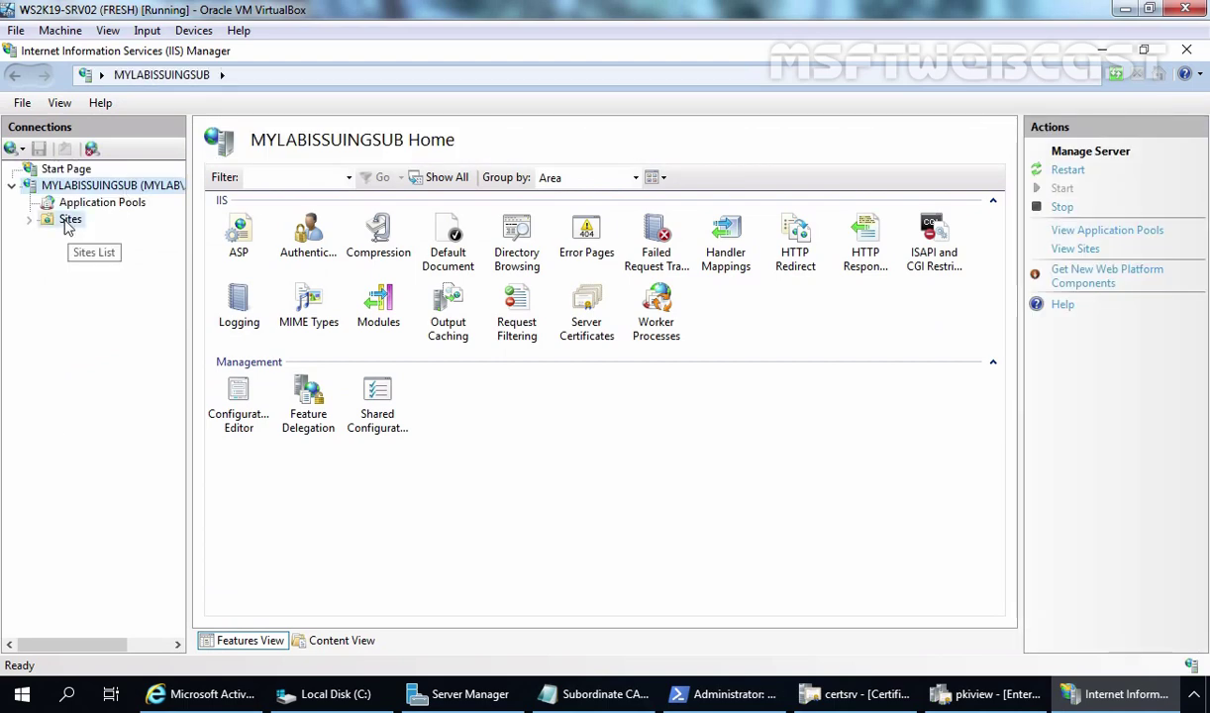
pyautogui.doubleClick(71, 221)
pyautogui.doubleClick(84, 237)
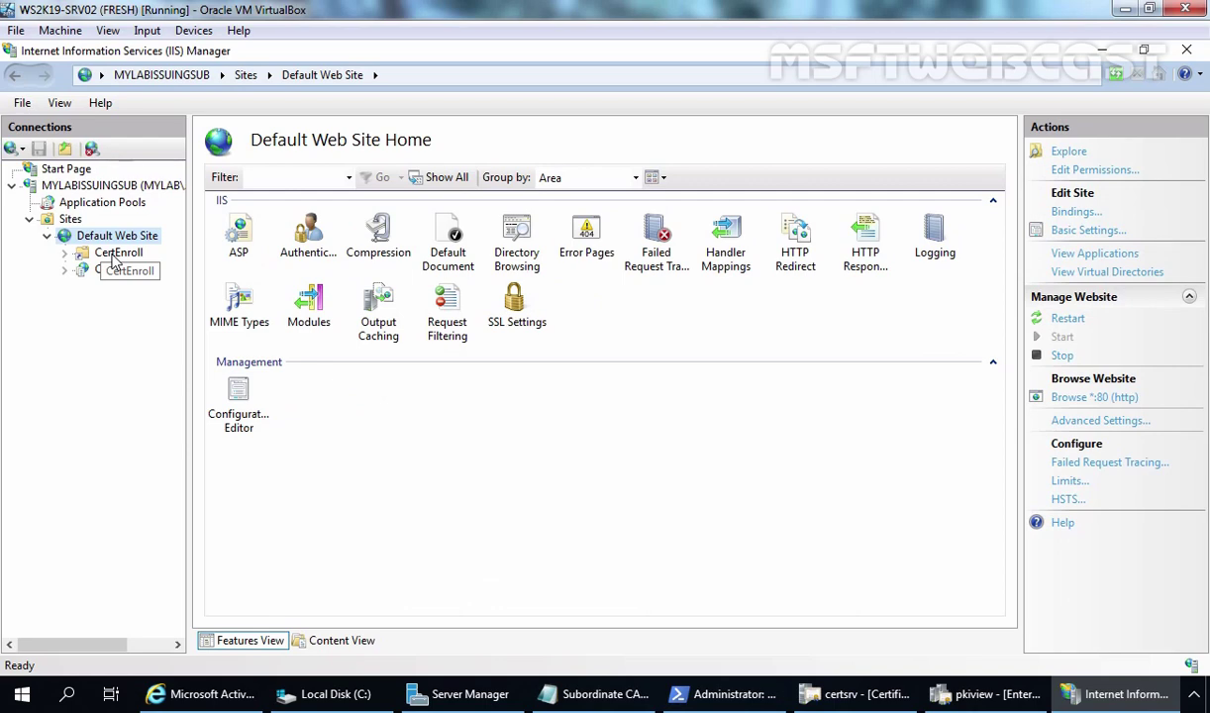
pyautogui.click(113, 253)
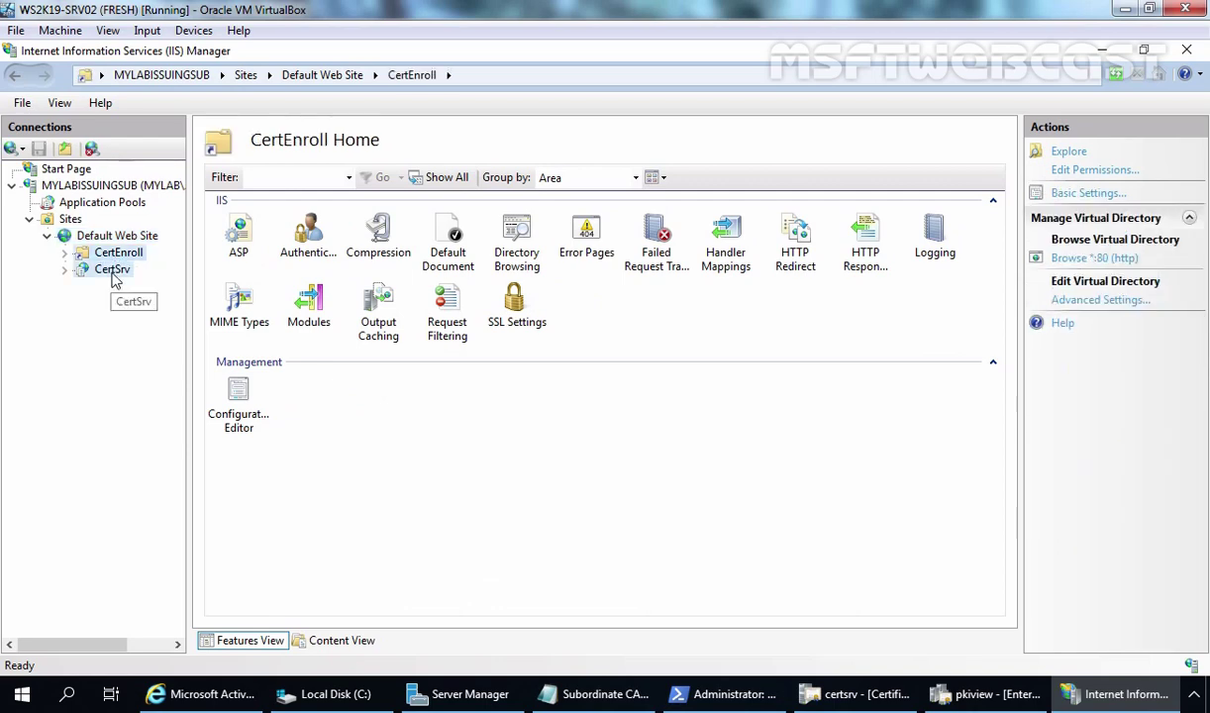
pyautogui.click(113, 271)
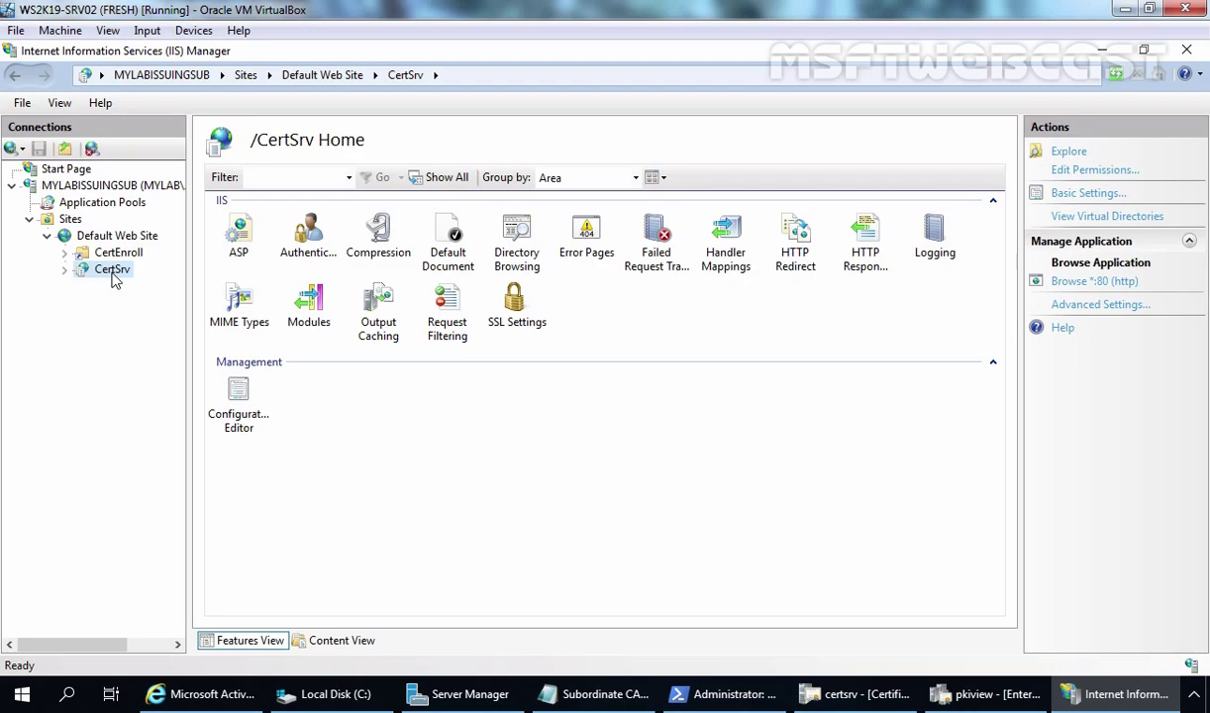
# Close the certsrv tab, leaving only the CertEnroll 403.14 error tab open.
pyautogui.click(198, 693)
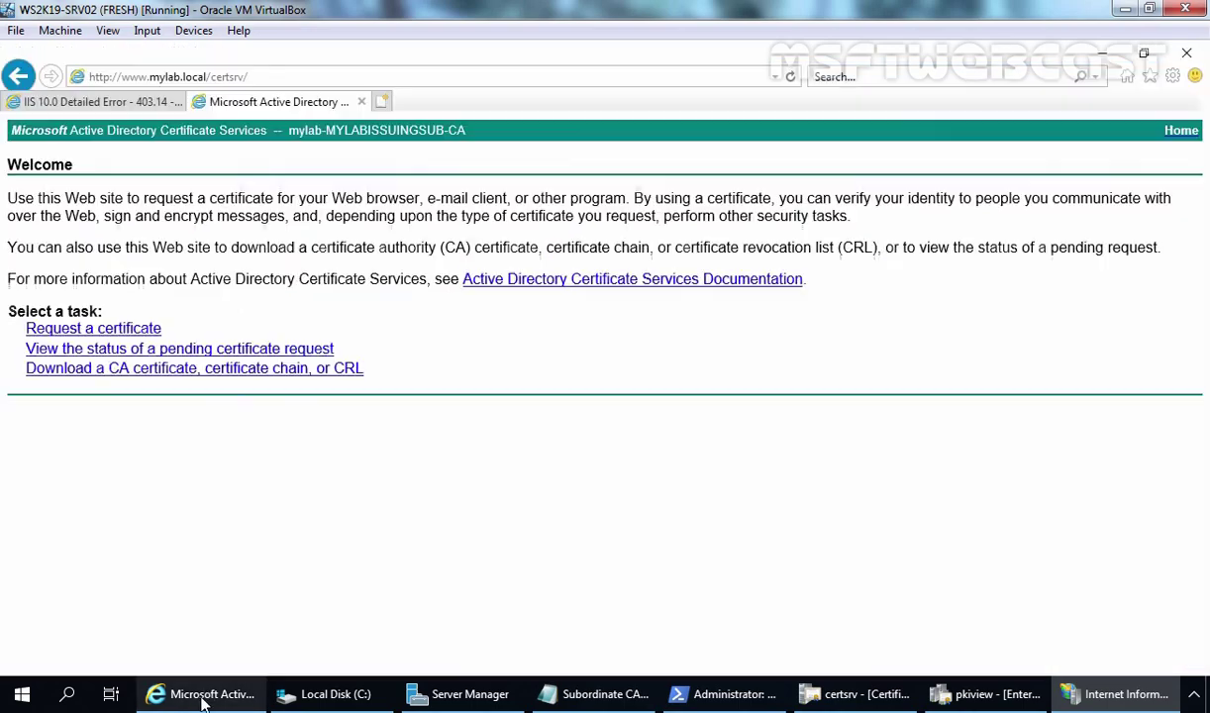
pyautogui.click(106, 103)
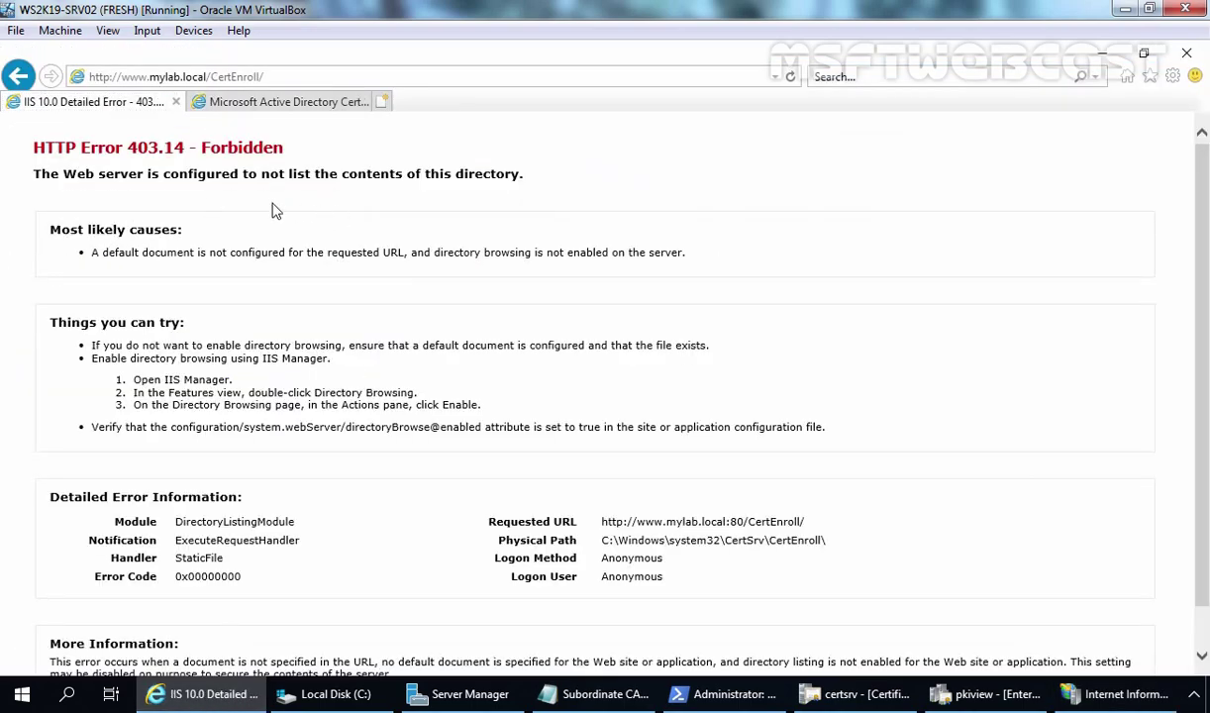
pyautogui.click(328, 101)
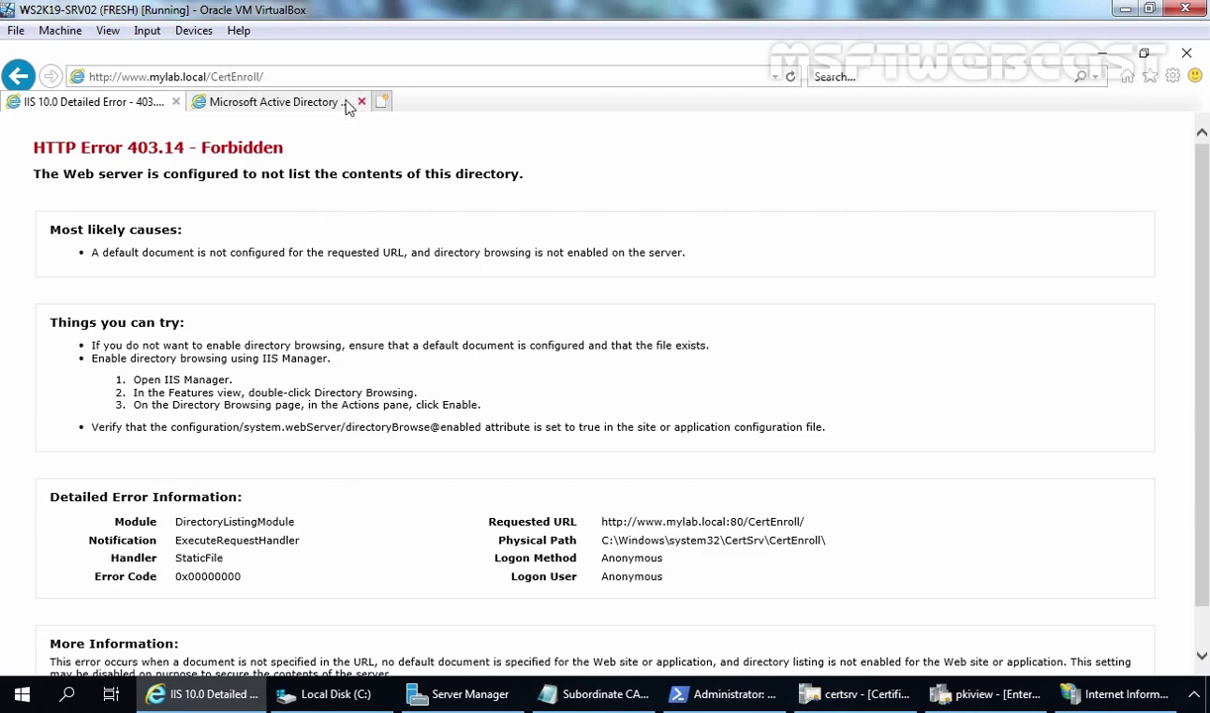
pyautogui.click(362, 103)
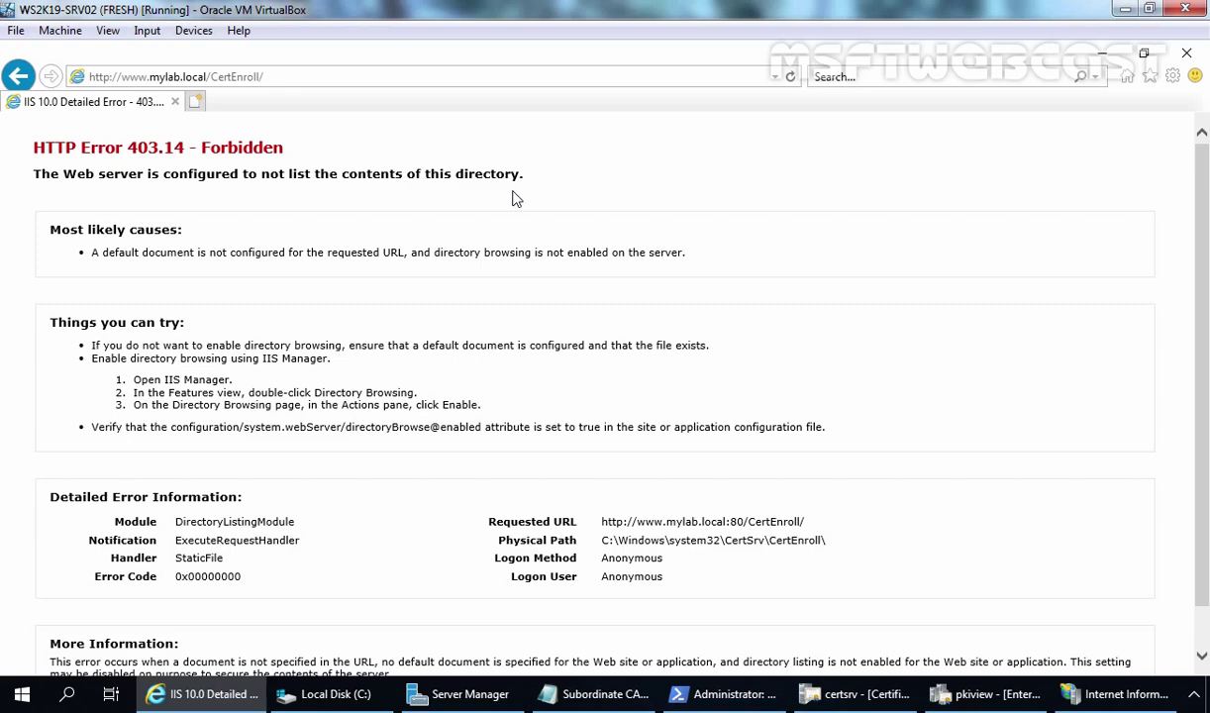
# Enable Directory Browsing on the CertEnroll virtual directory under Default Web Site.
pyautogui.click(1126, 694)
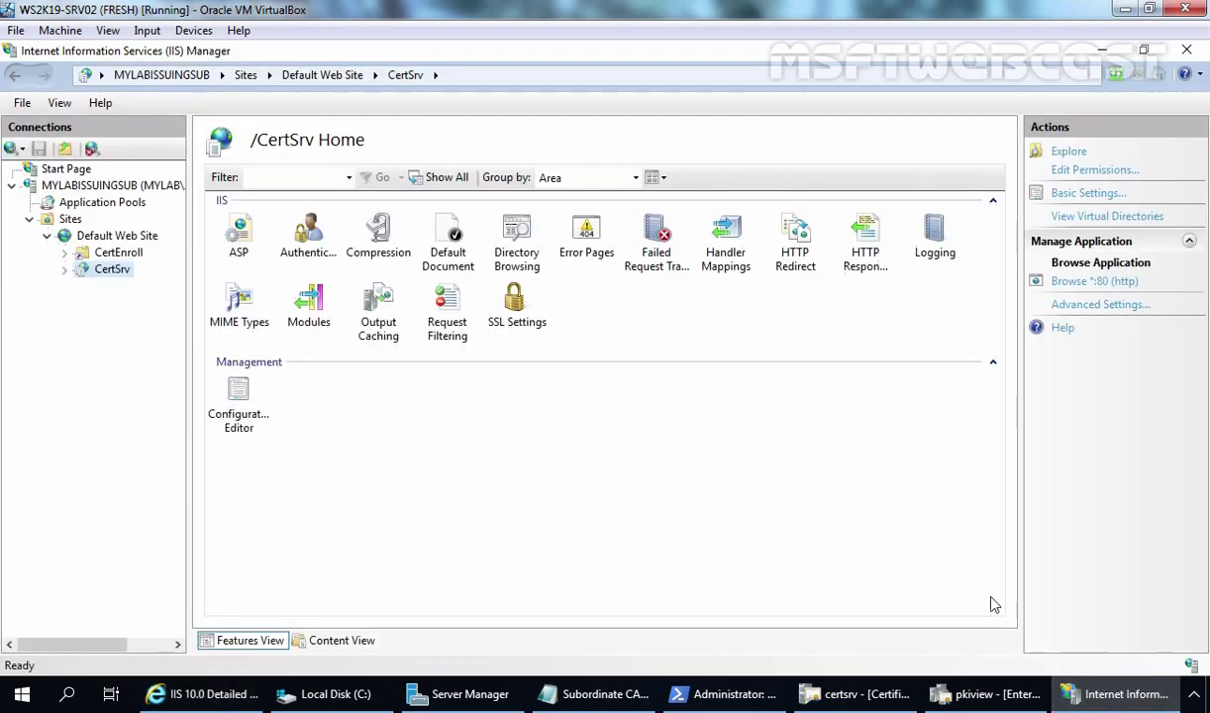
pyautogui.click(122, 256)
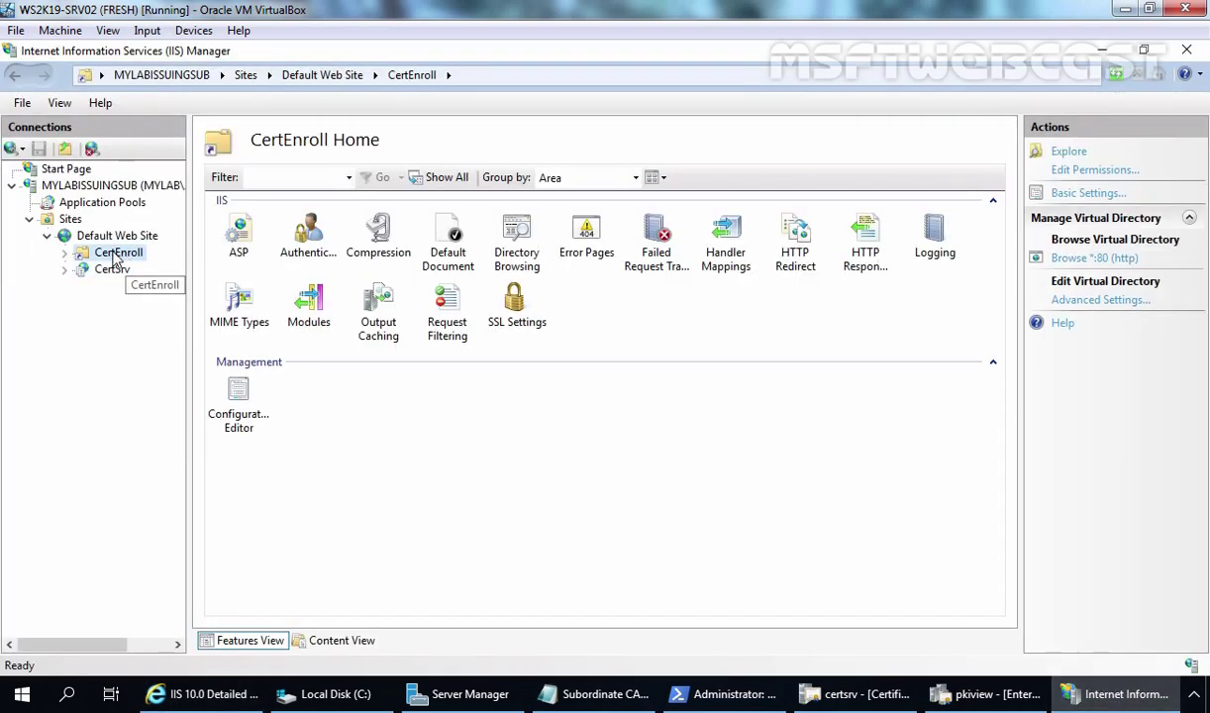
pyautogui.doubleClick(516, 237)
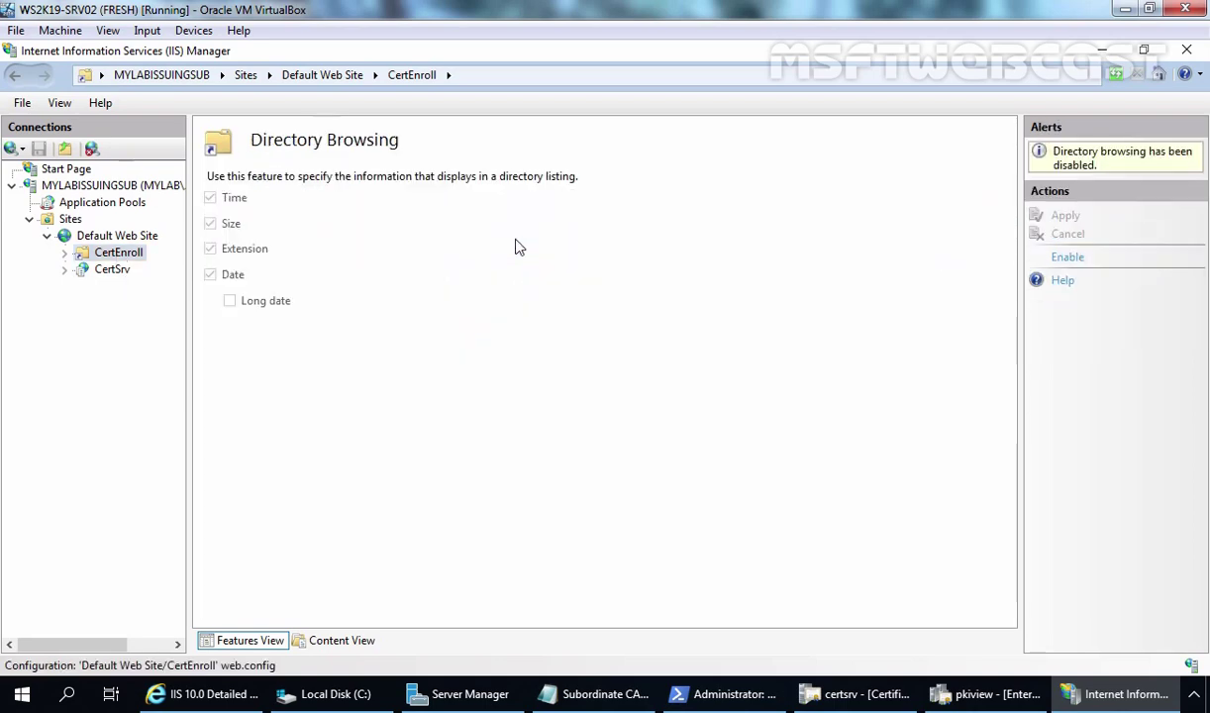
pyautogui.click(1067, 259)
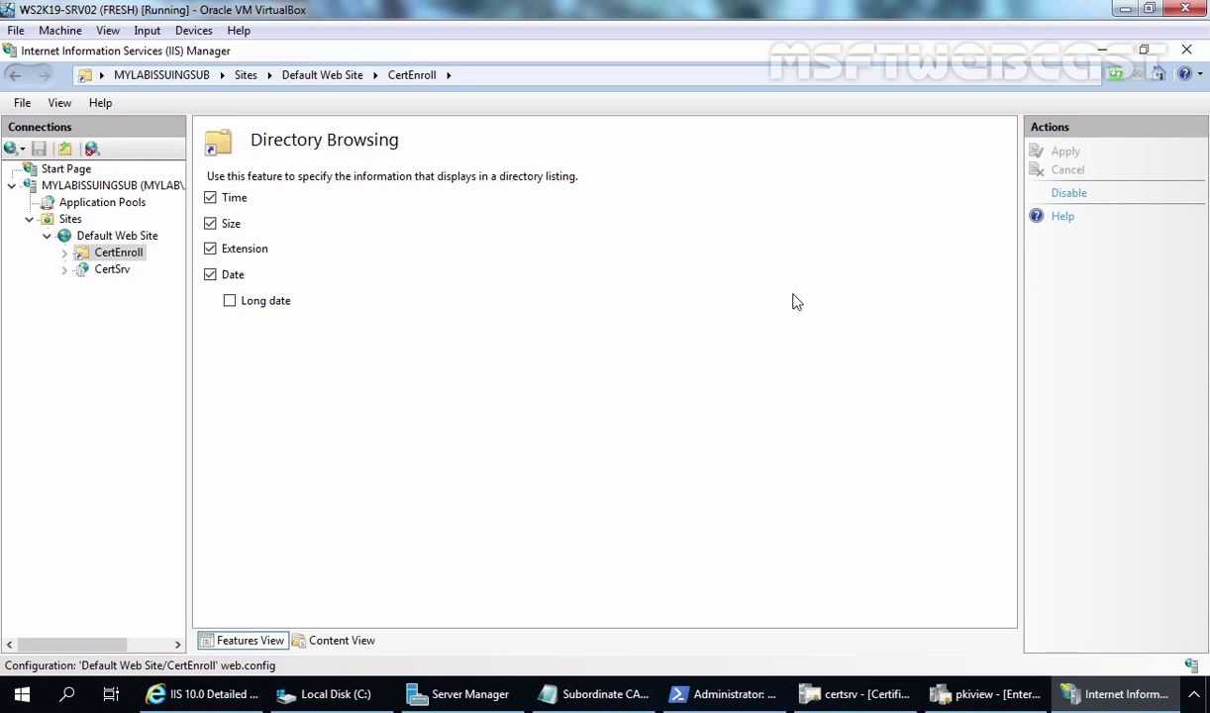
pyautogui.doubleClick(104, 236)
pyautogui.click(203, 693)
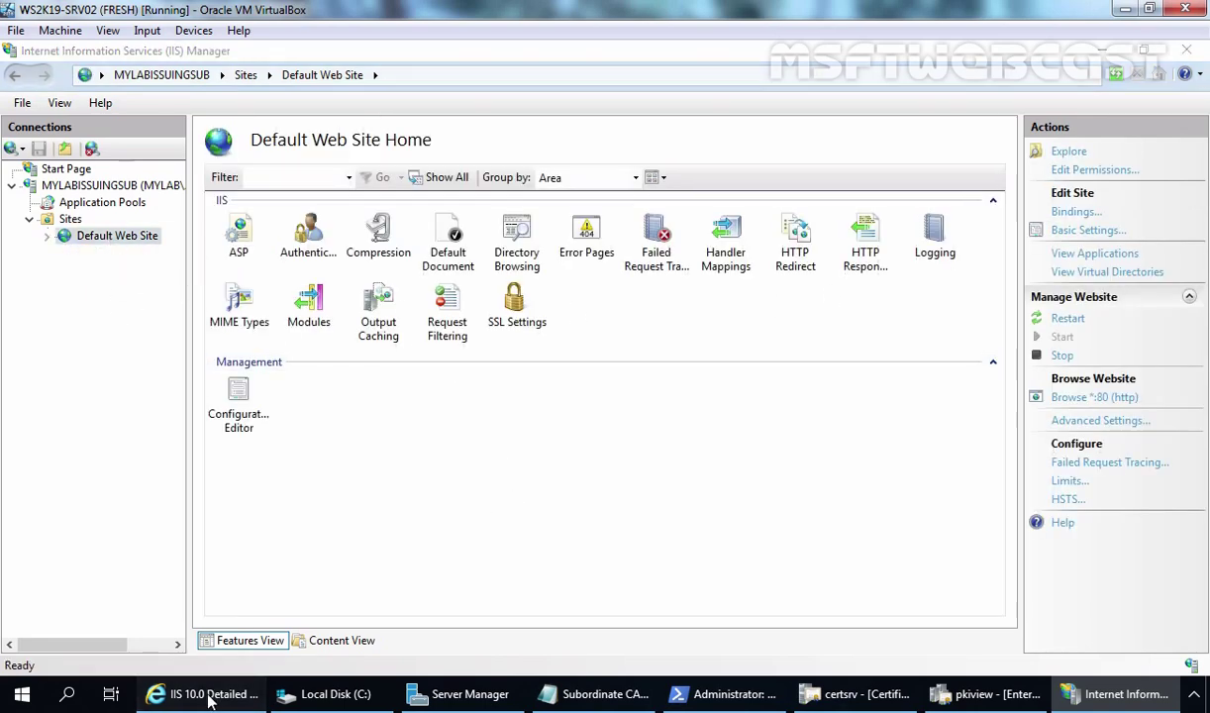
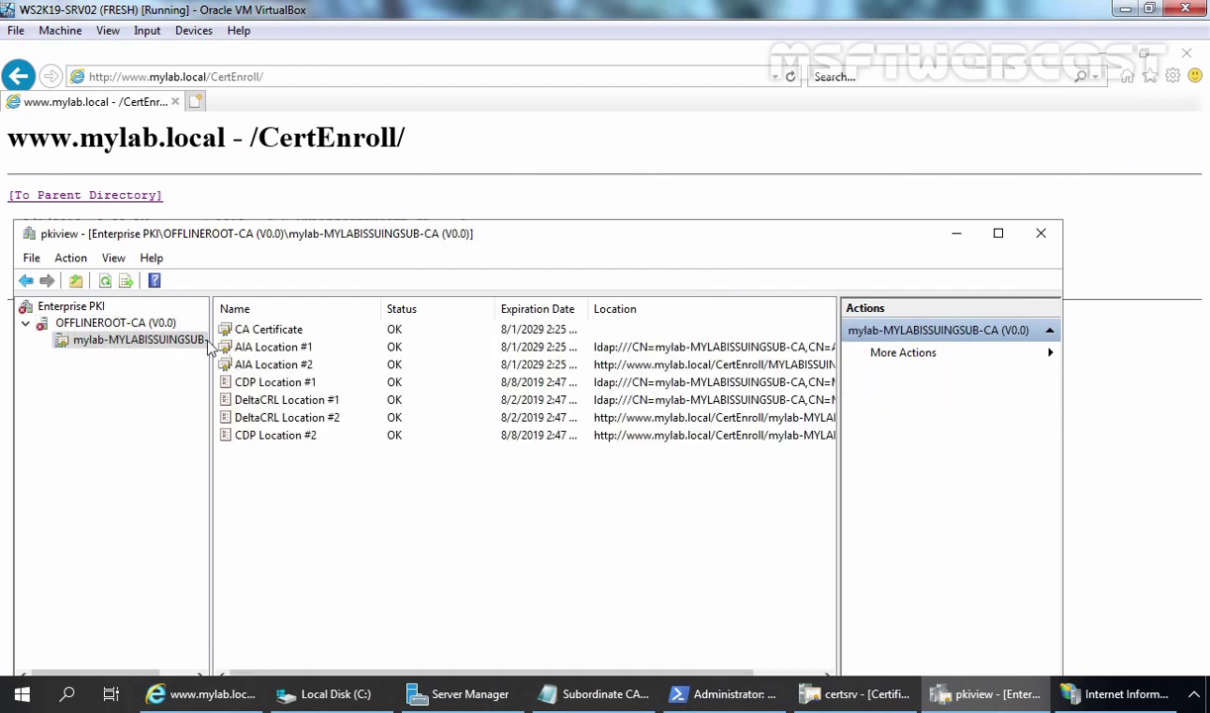
# Reposition and widen the Enterprise PKI window and its Location column to read full AIA/CDP URLs.
pyautogui.moveTo(500, 205); pyautogui.dragTo(508, 313)
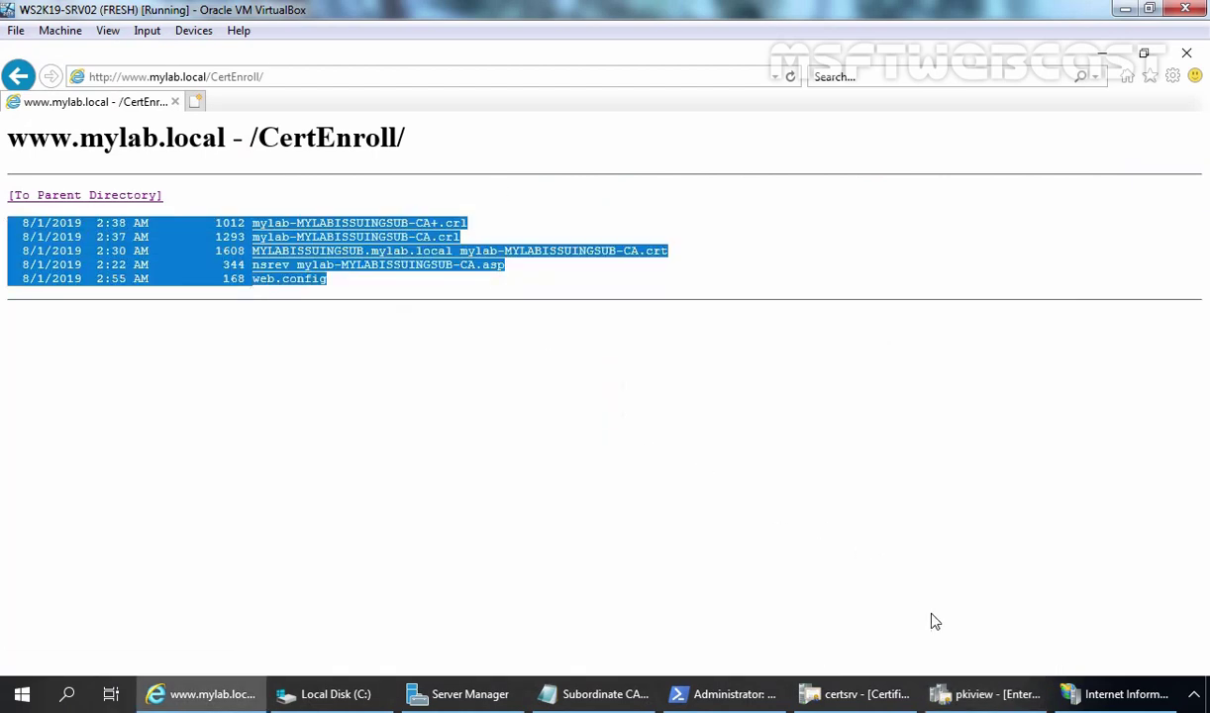
pyautogui.click(980, 694)
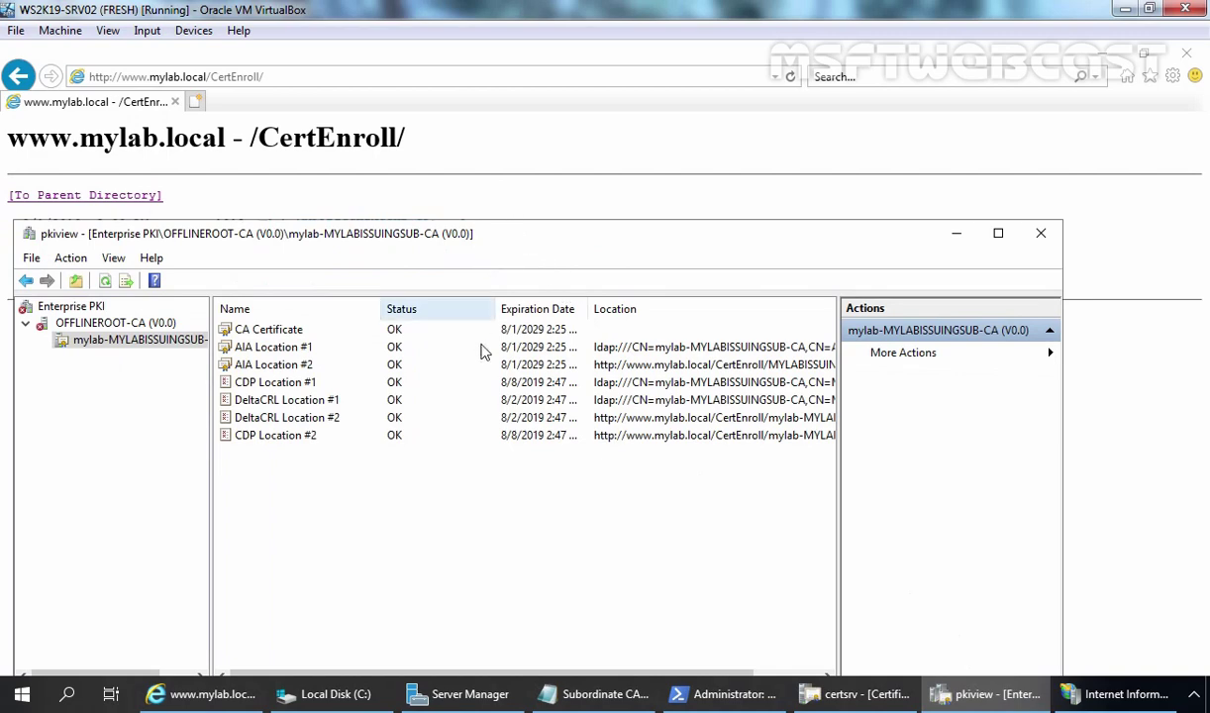
pyautogui.moveTo(497, 241); pyautogui.dragTo(499, 410)
pyautogui.moveTo(1064, 554); pyautogui.dragTo(1206, 553)
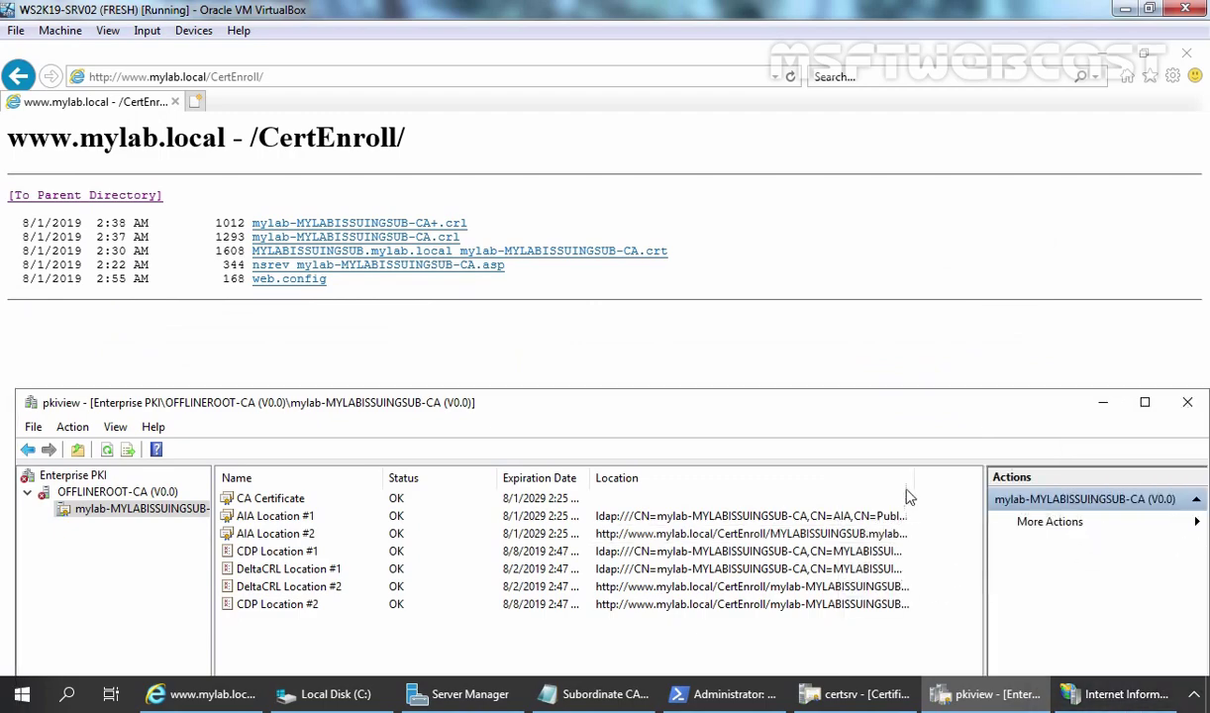
pyautogui.moveTo(916, 477); pyautogui.dragTo(980, 477)
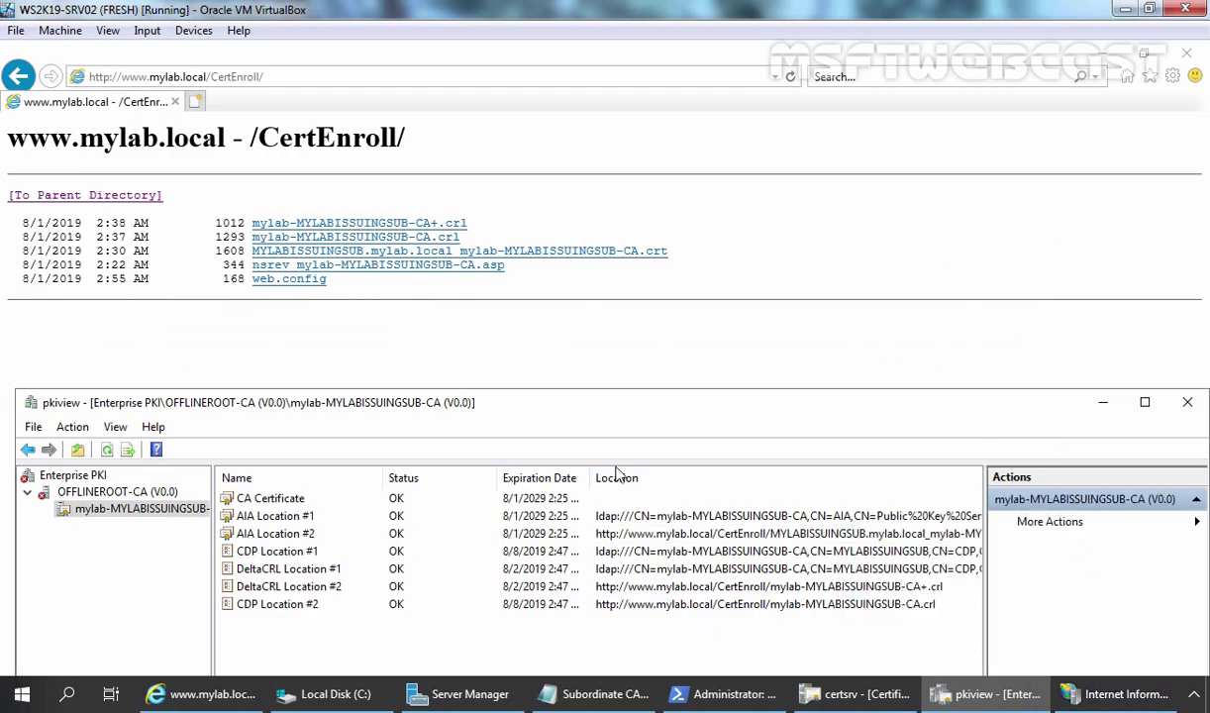
pyautogui.moveTo(569, 404); pyautogui.dragTo(598, 124)
pyautogui.moveTo(621, 566); pyautogui.dragTo(753, 562)
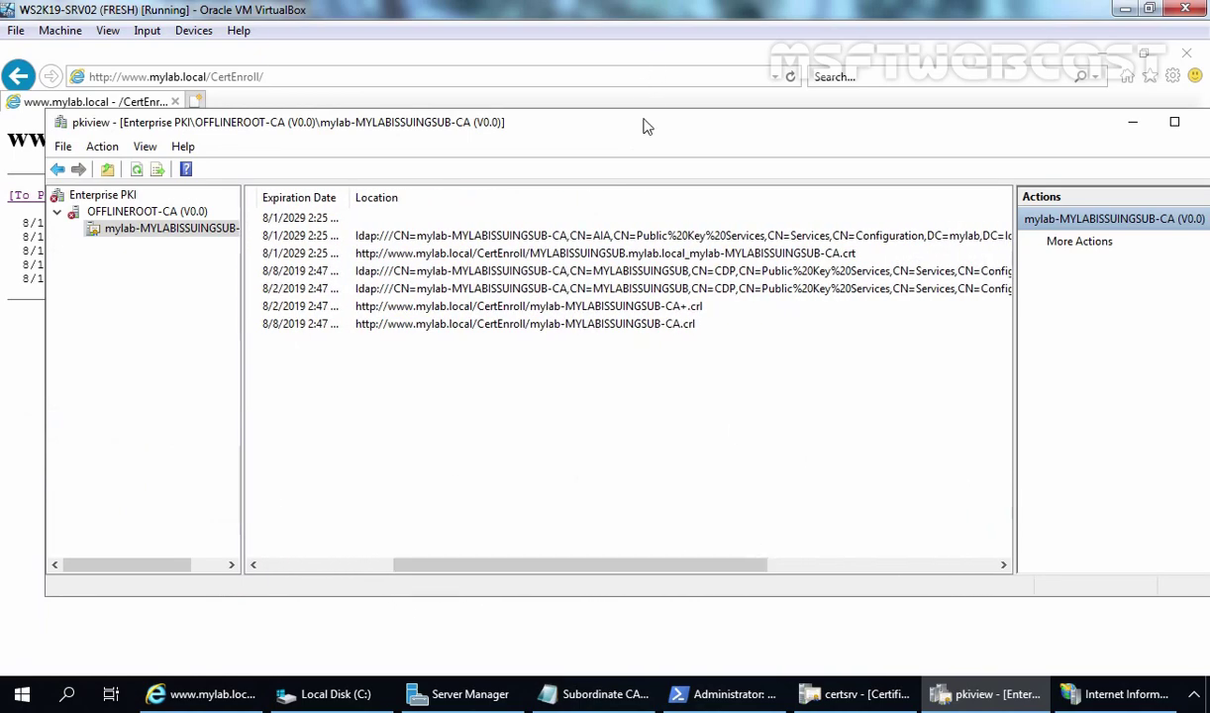
pyautogui.moveTo(633, 127); pyautogui.dragTo(591, 378)
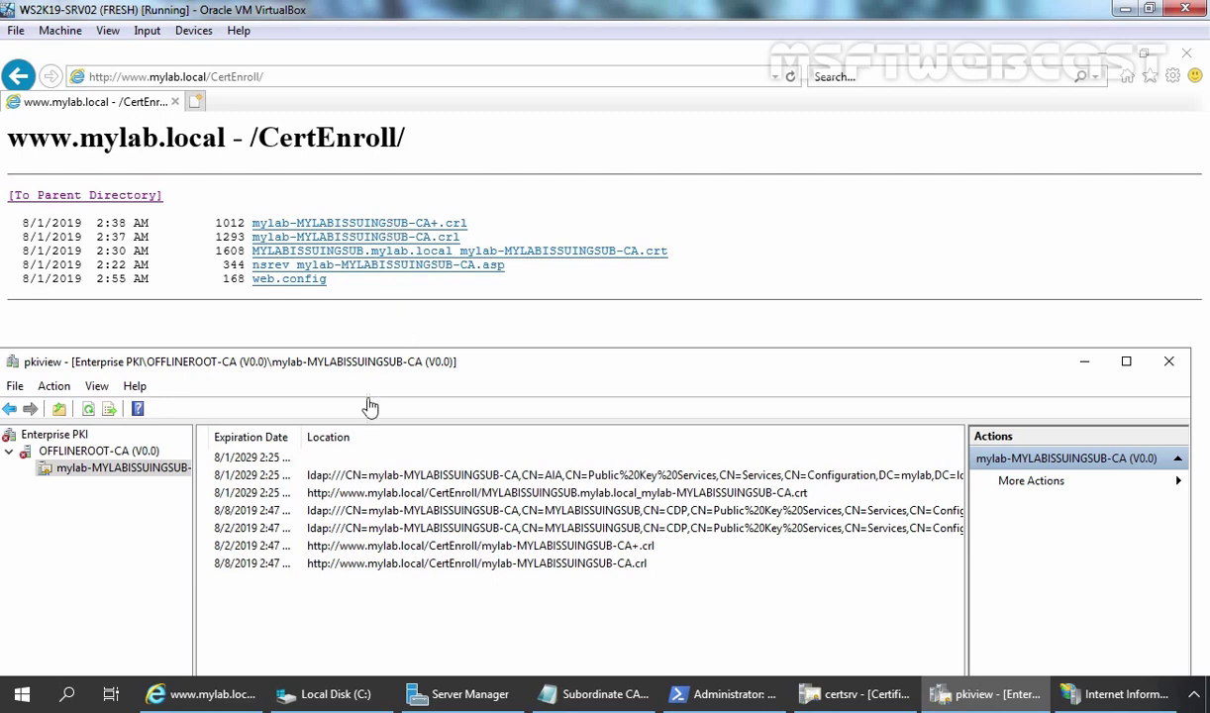
# Inspect OFFLINEROOT-CA's AIA Location #1, which reports Unable To Download.
pyautogui.click(94, 453)
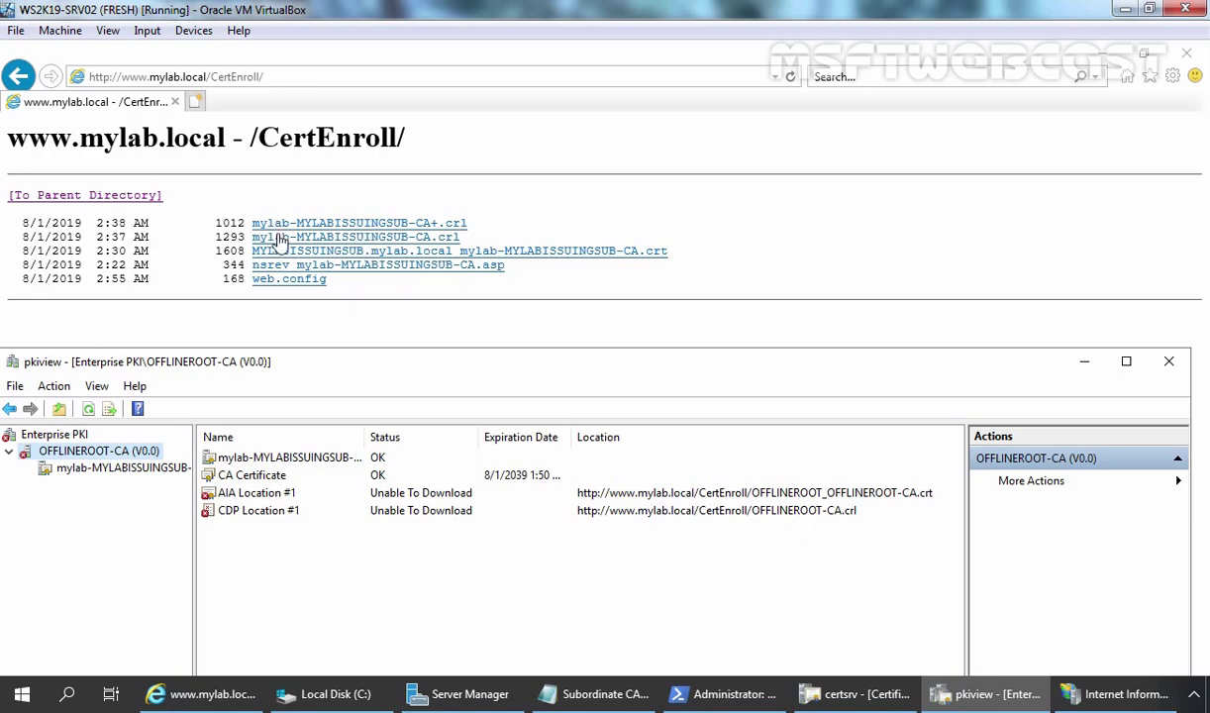
pyautogui.click(750, 491)
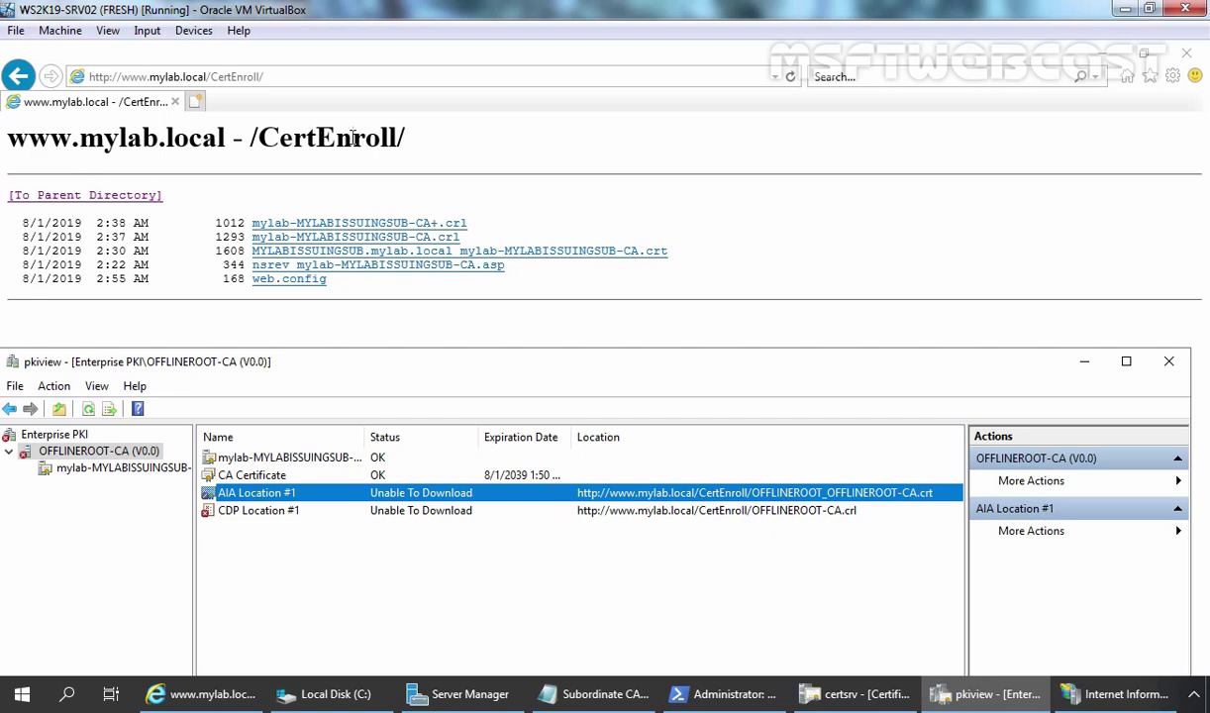
# Explore IIS Manager's CertEnroll virtual directory at C:\Windows\system32\CertSrv\CertEnroll in File Explorer.
pyautogui.click(1102, 700)
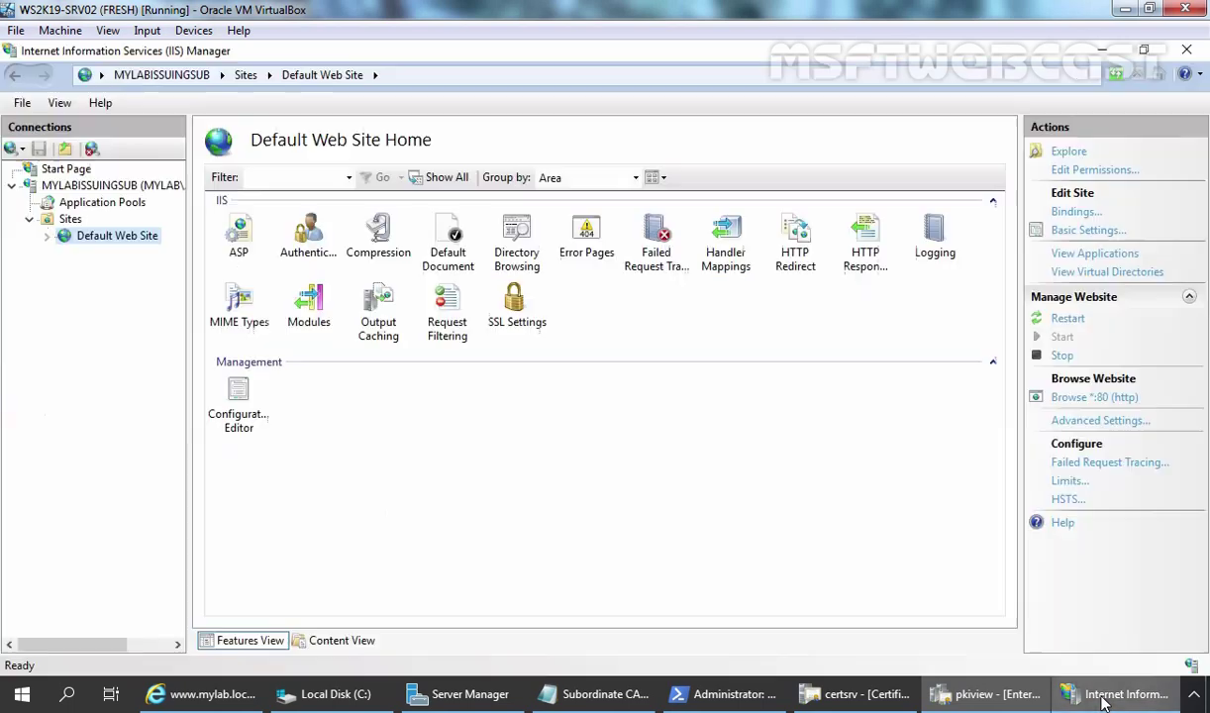
pyautogui.doubleClick(99, 237)
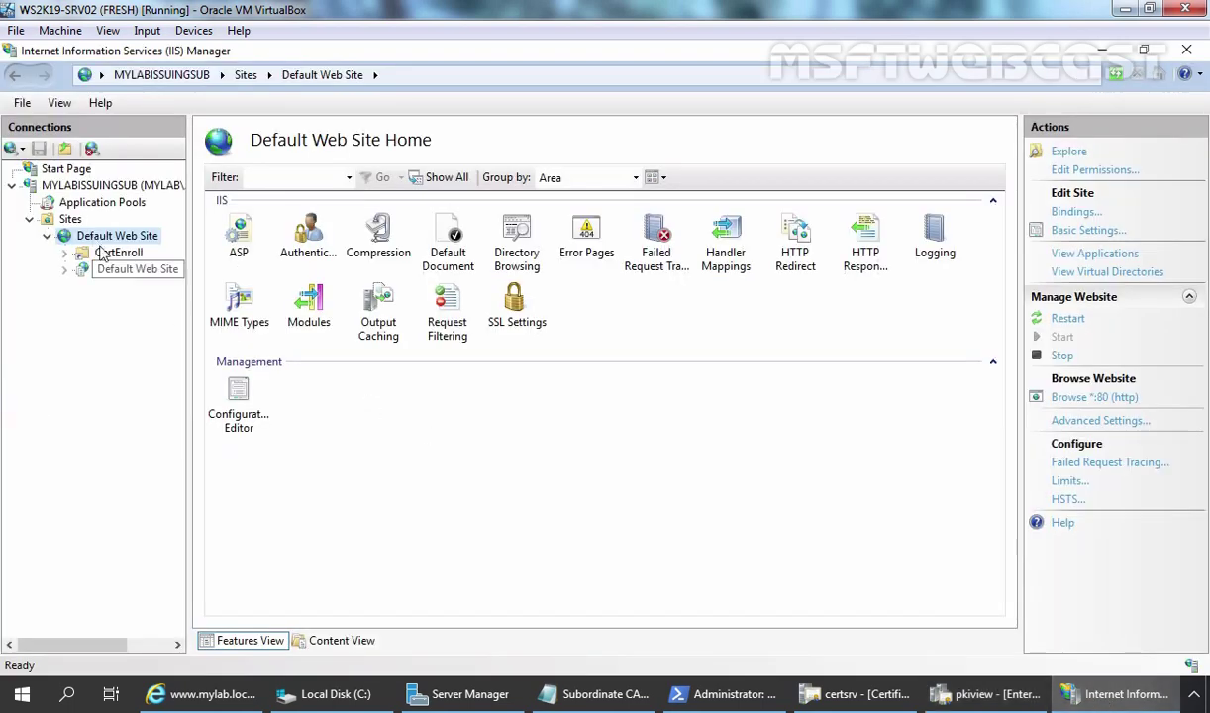
pyautogui.click(124, 254)
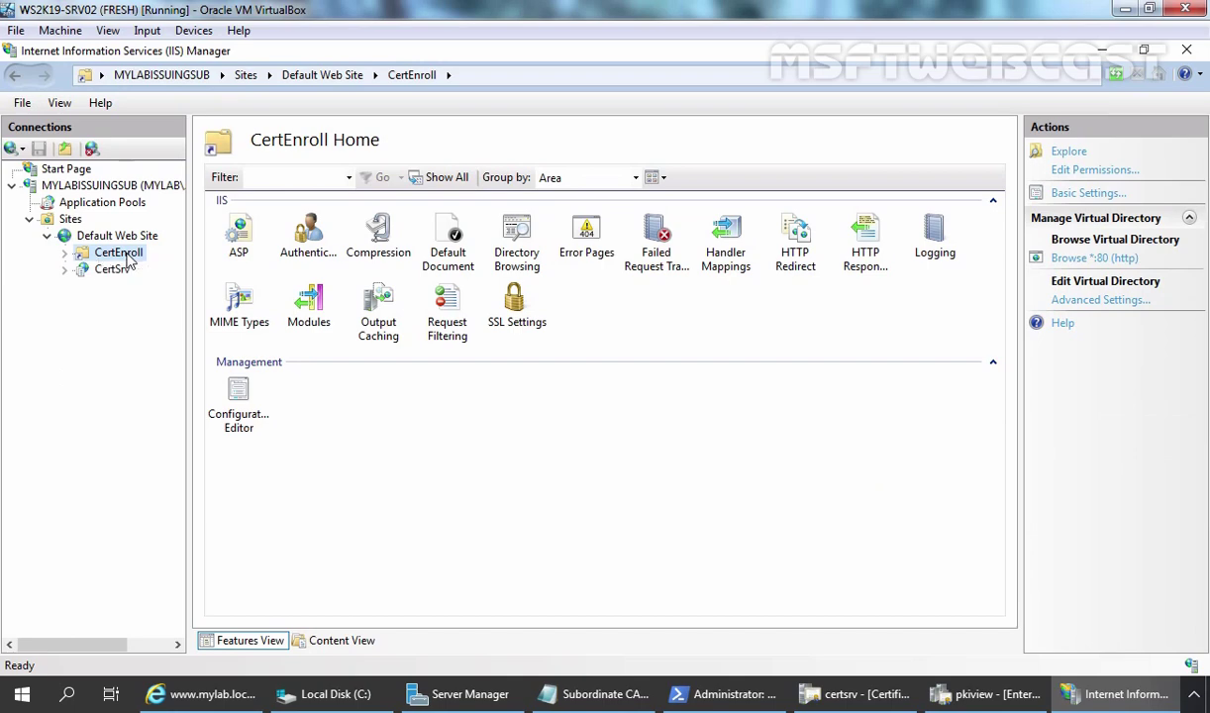
pyautogui.rightClick(128, 259)
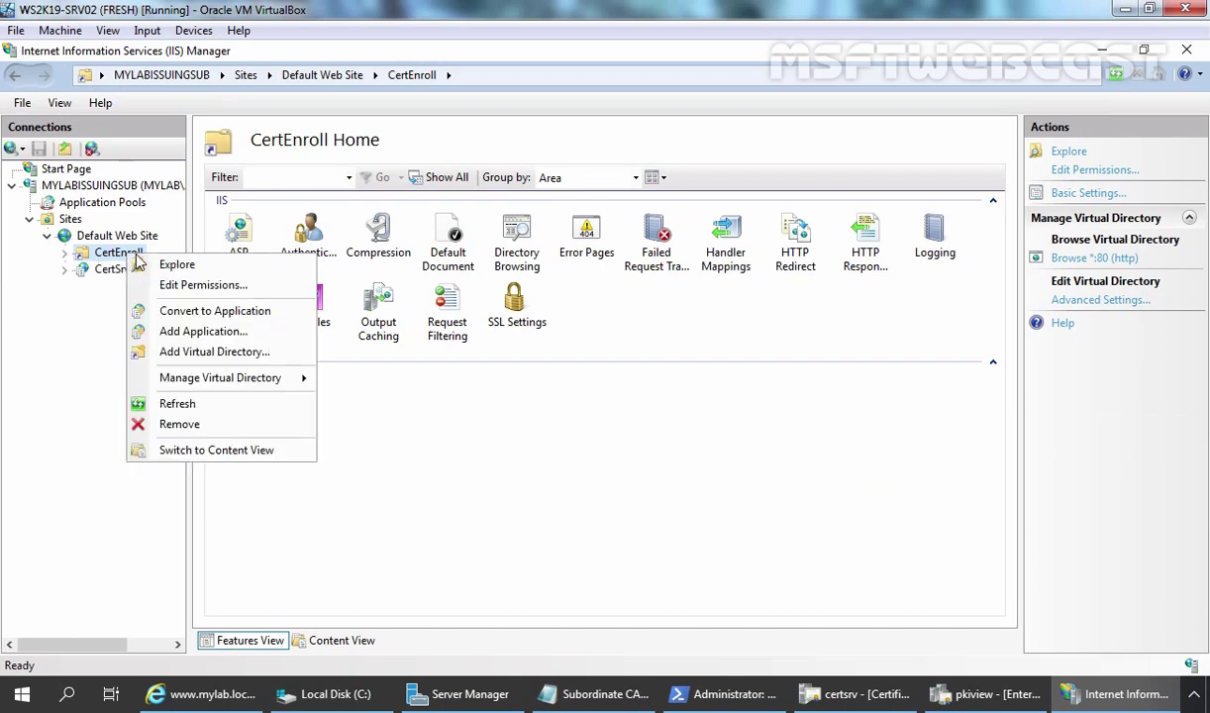
pyautogui.click(167, 265)
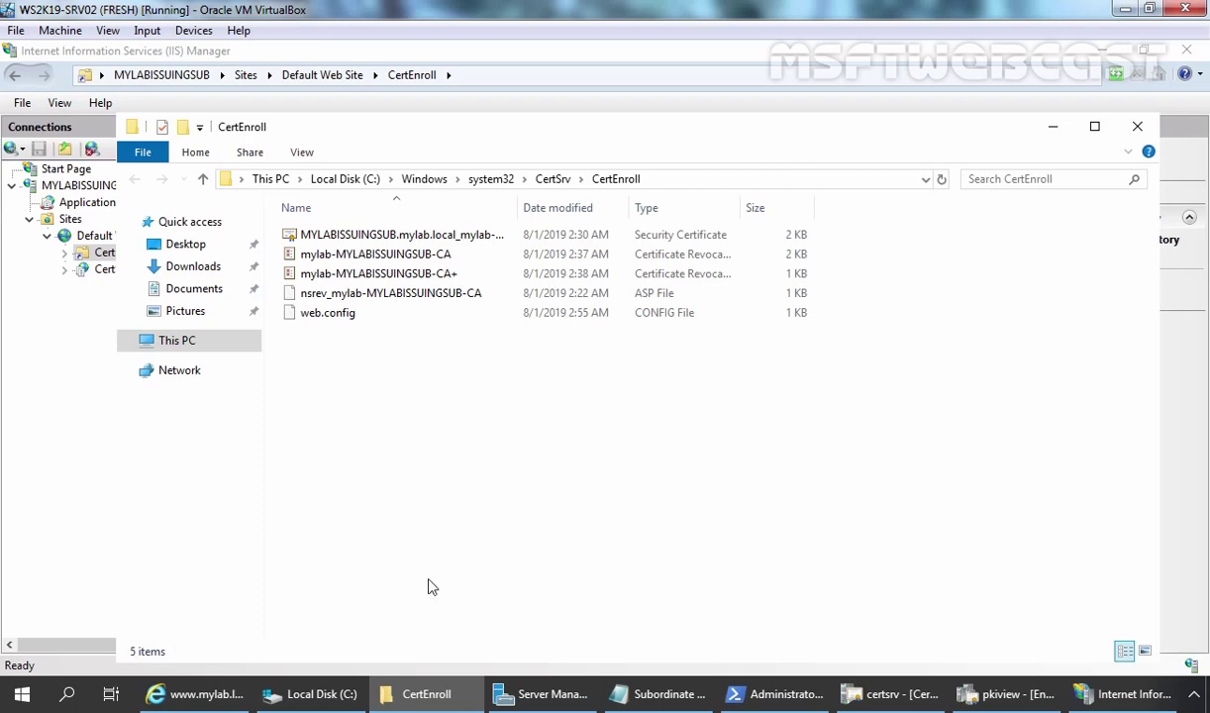
# Copy OFFLINEROOT_OFFLINEROOT-CA and OFFLINEROOT-CA from Local Disk (C:).
pyautogui.click(315, 693)
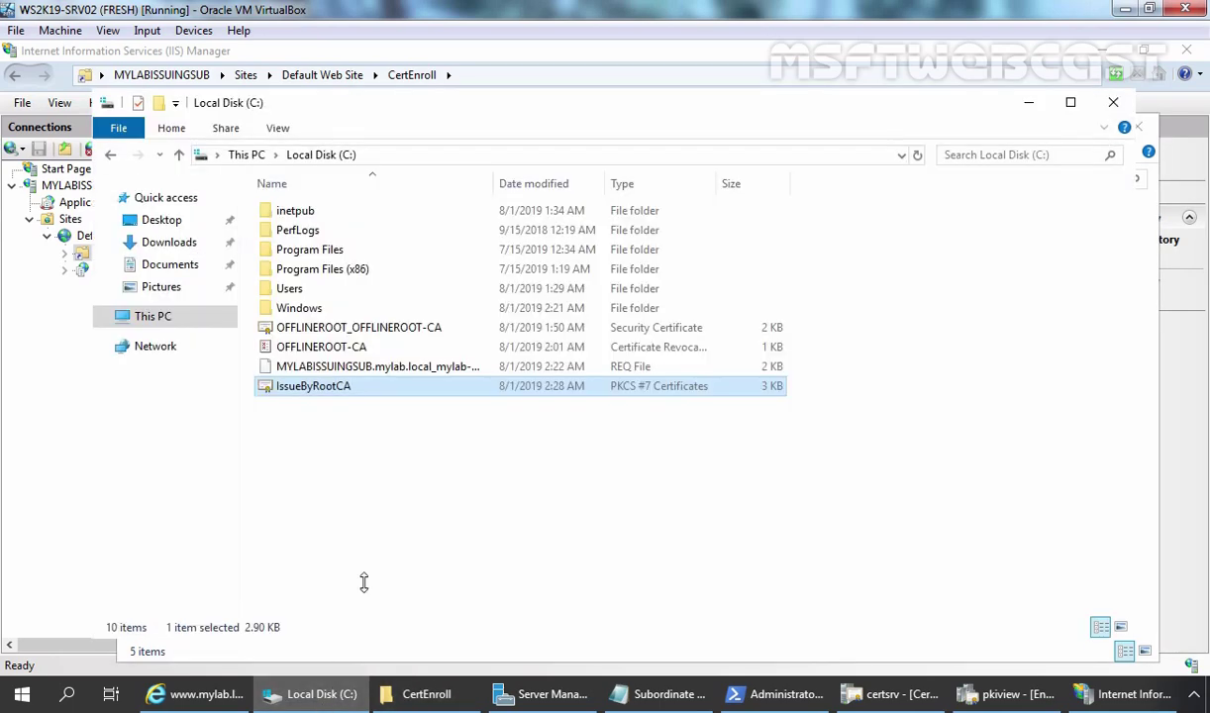
pyautogui.click(315, 327)
pyautogui.keyDown('ctrl'); pyautogui.click(328, 349); pyautogui.keyUp('ctrl')
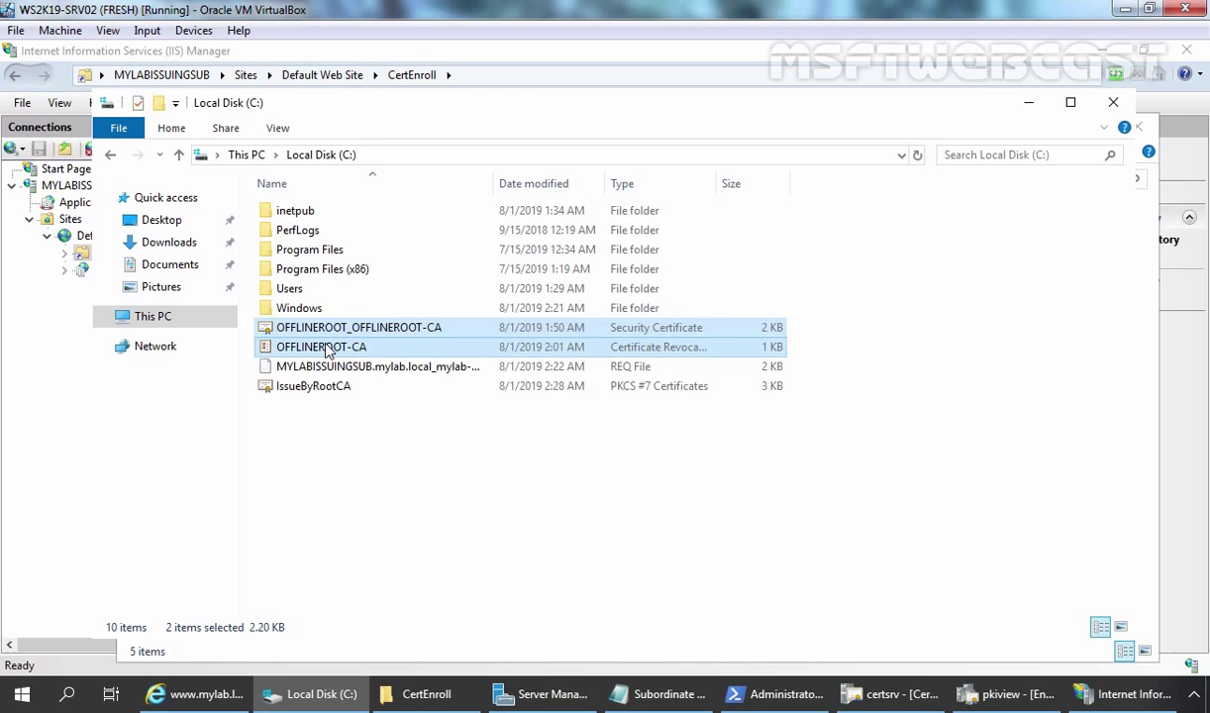
pyautogui.click(426, 693)
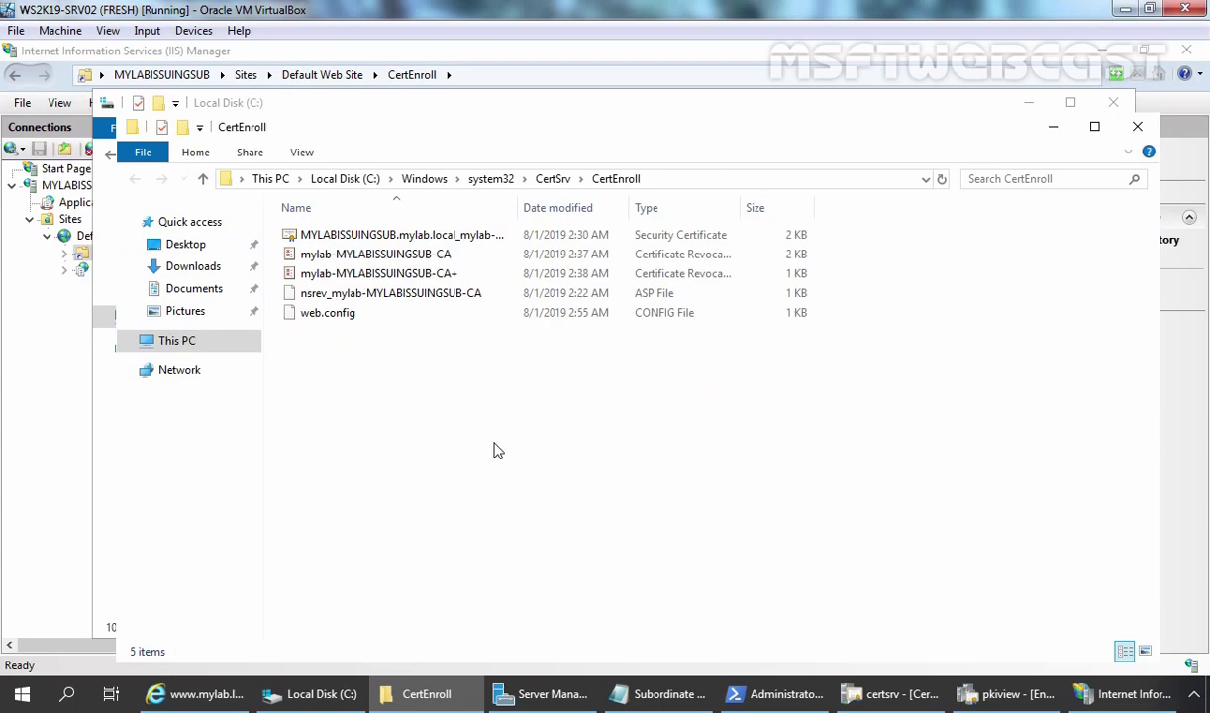
pyautogui.click(314, 693)
pyautogui.rightClick(348, 337)
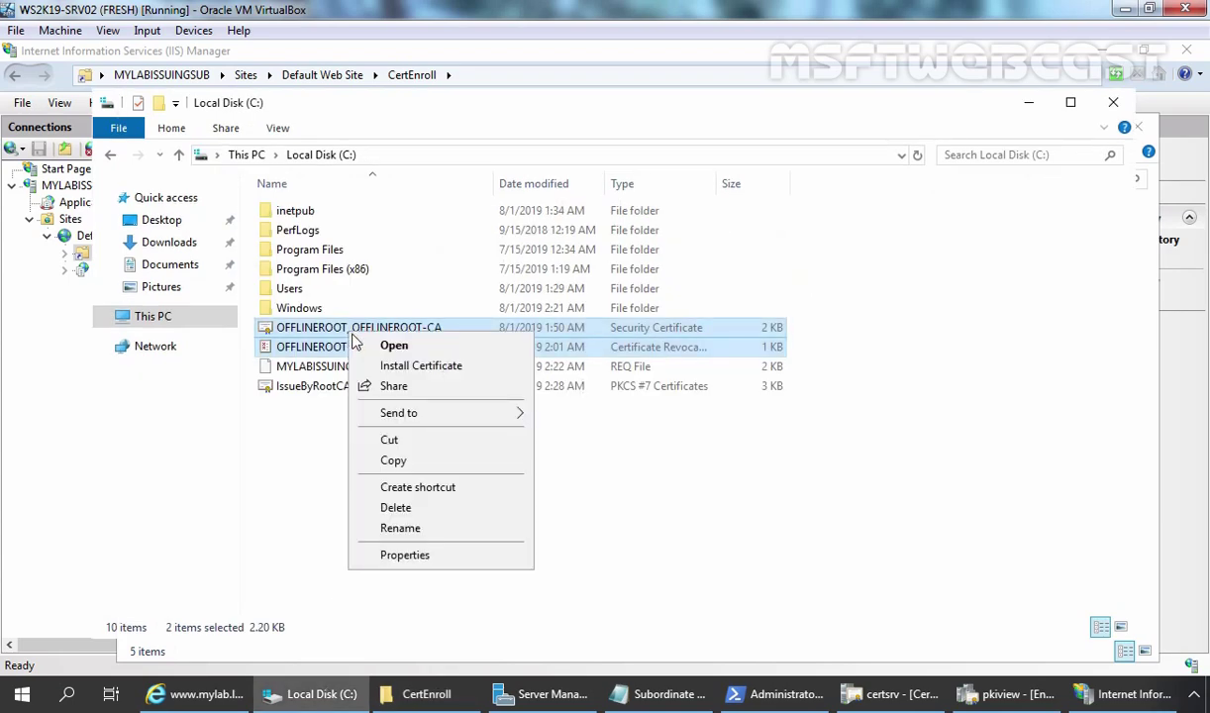
pyautogui.click(392, 460)
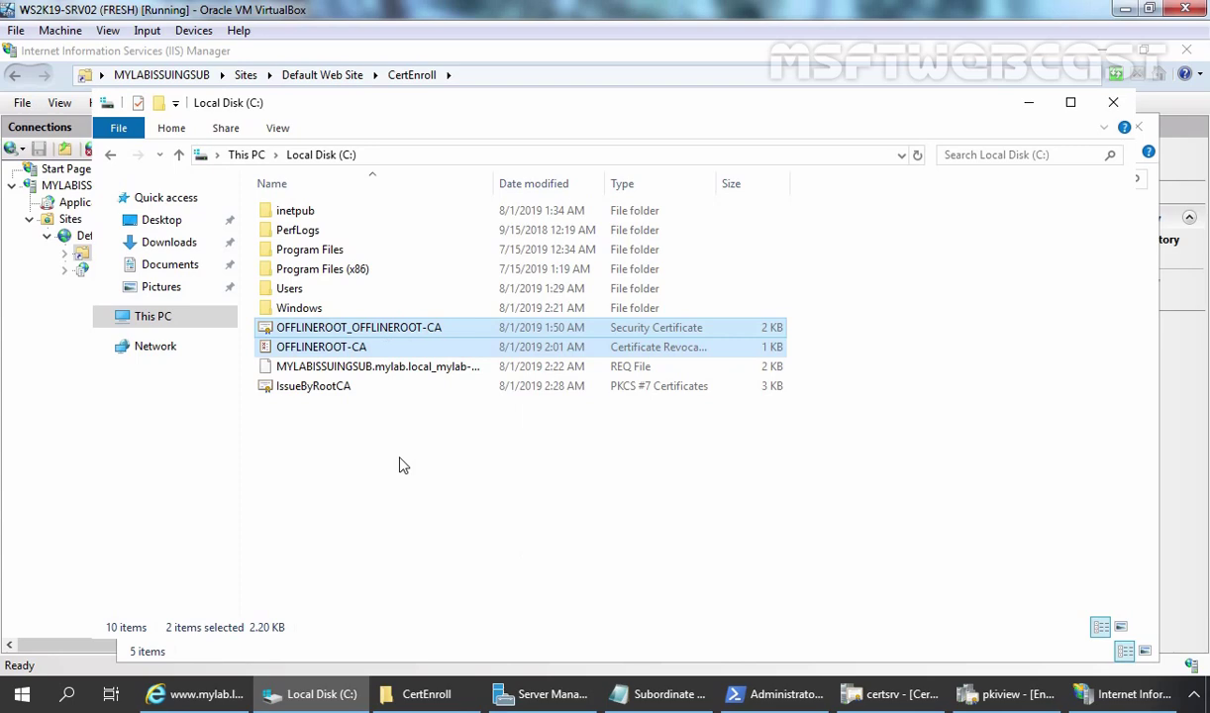
# Paste the two root CA files into the CertEnroll folder.
pyautogui.click(425, 693)
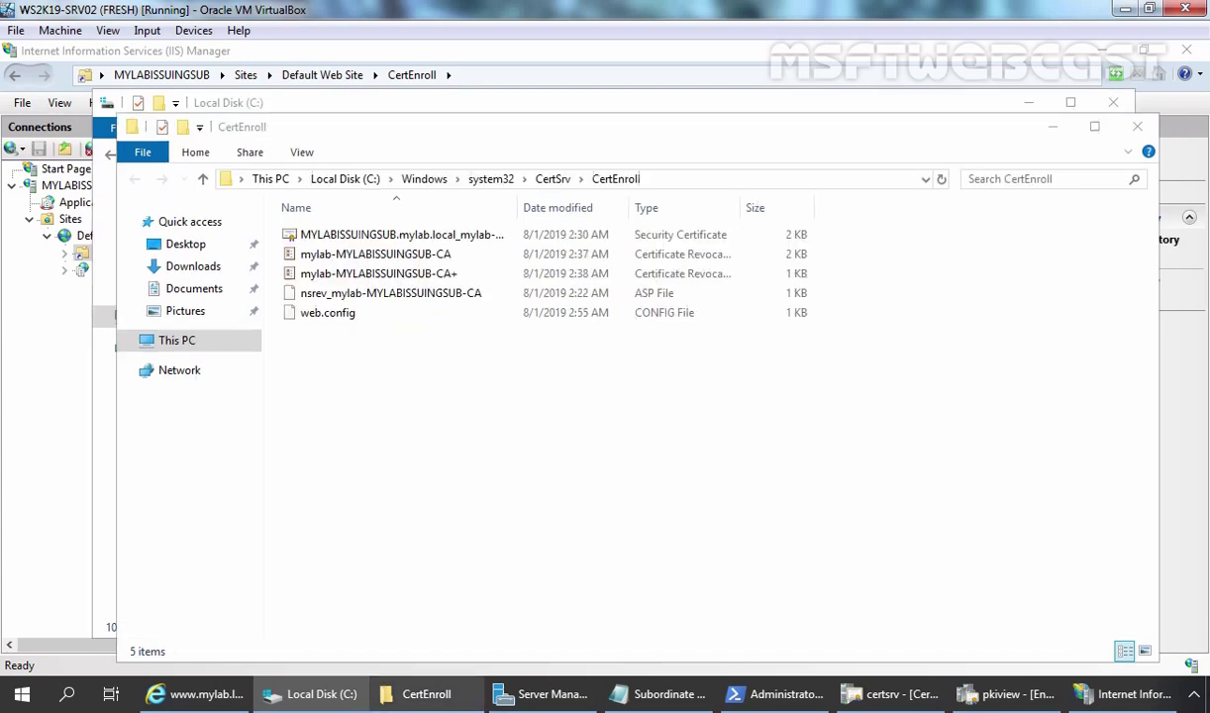
pyautogui.rightClick(409, 377)
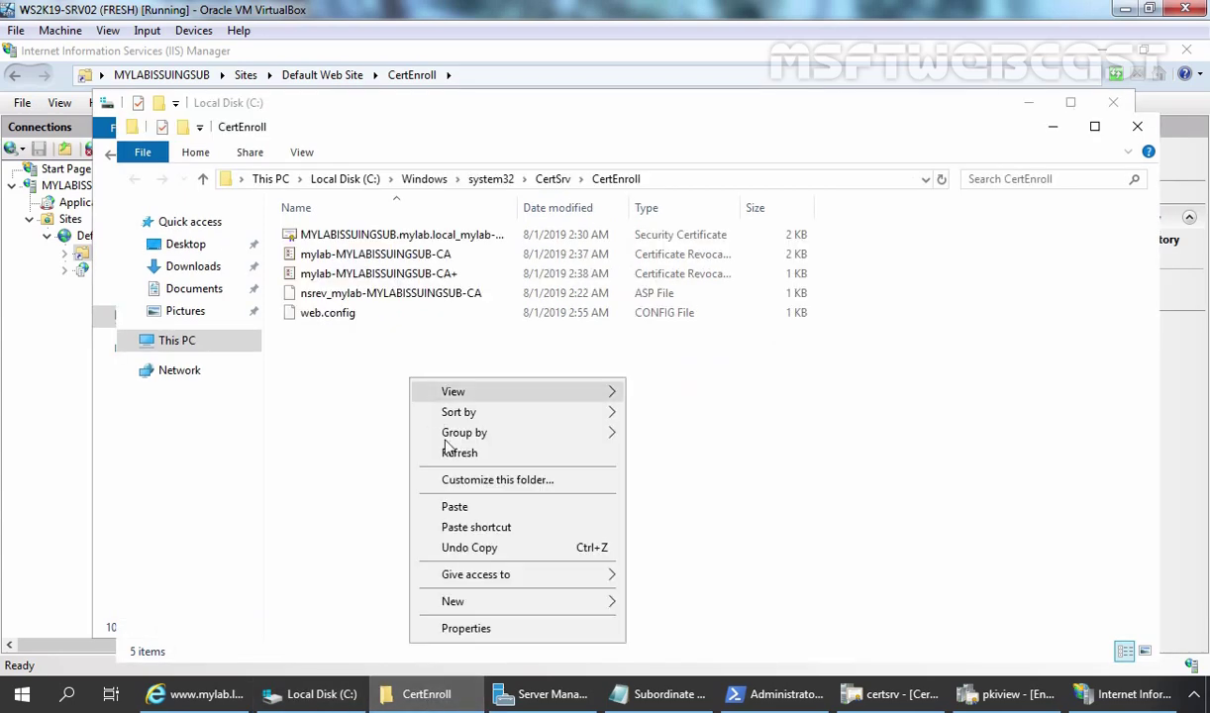
pyautogui.click(454, 506)
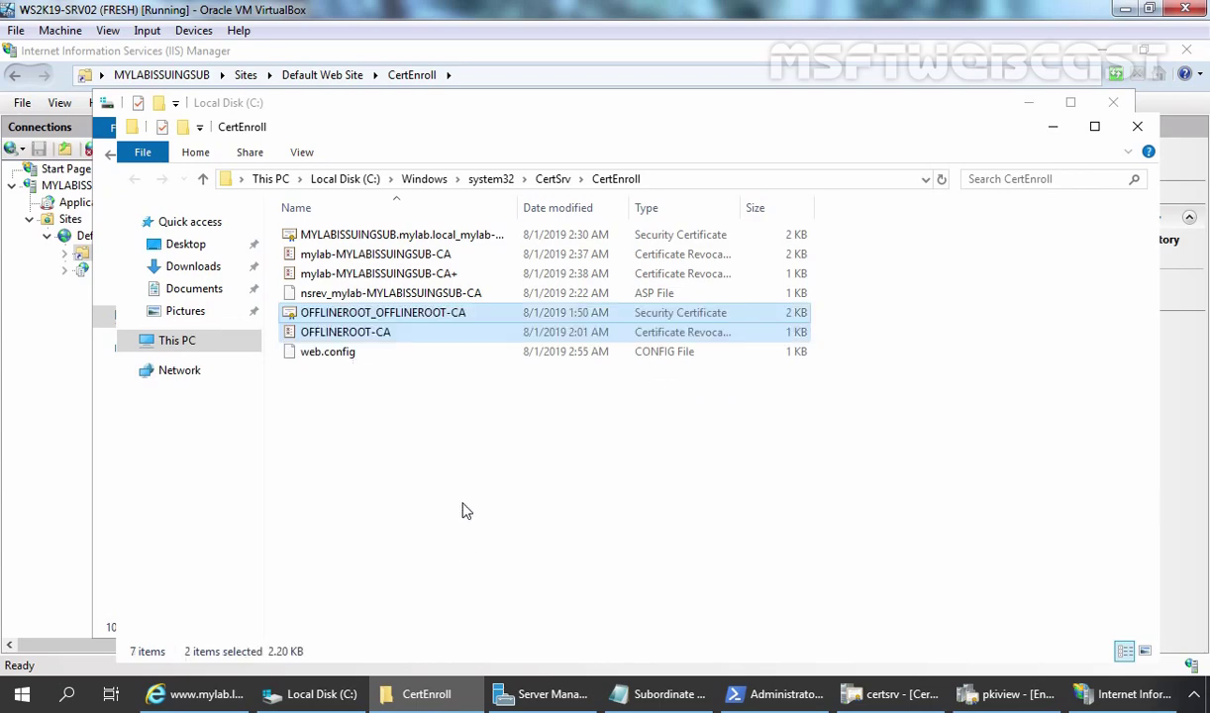
pyautogui.click(203, 693)
# Refresh the CertEnroll web listing to show the root CA files, then maximize Enterprise PKI's top level.
pyautogui.click(436, 447)
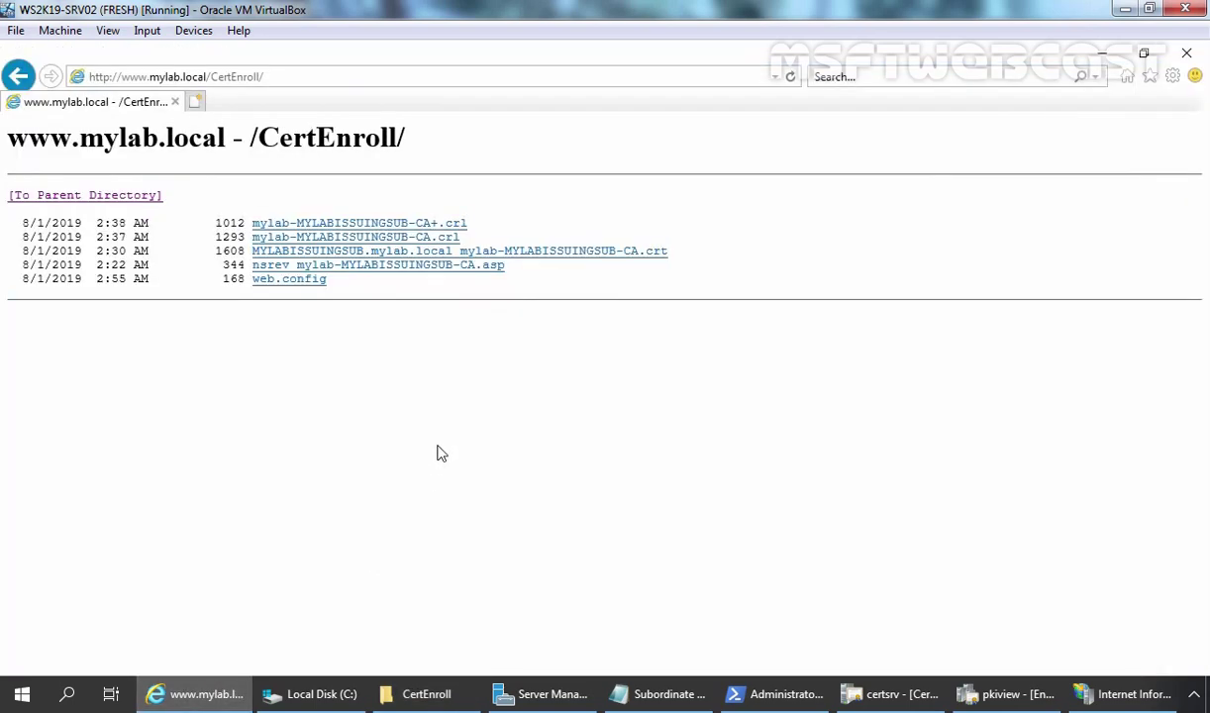
pyautogui.click(790, 76)
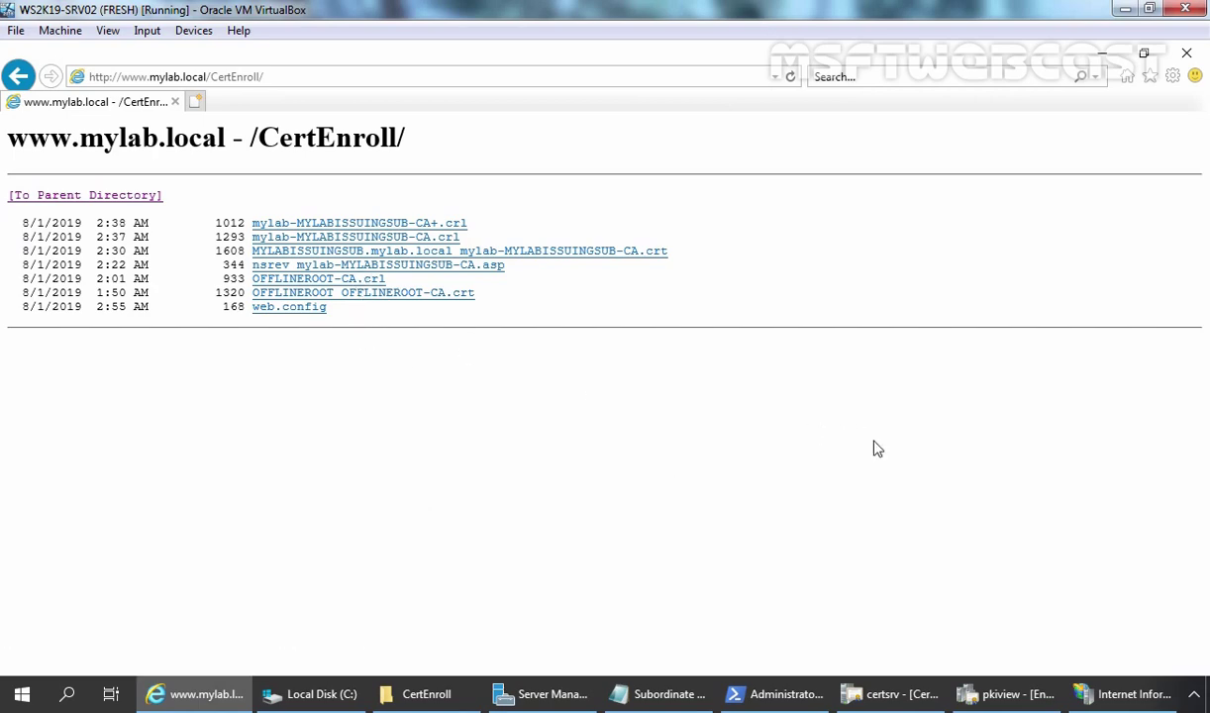
pyautogui.click(1002, 697)
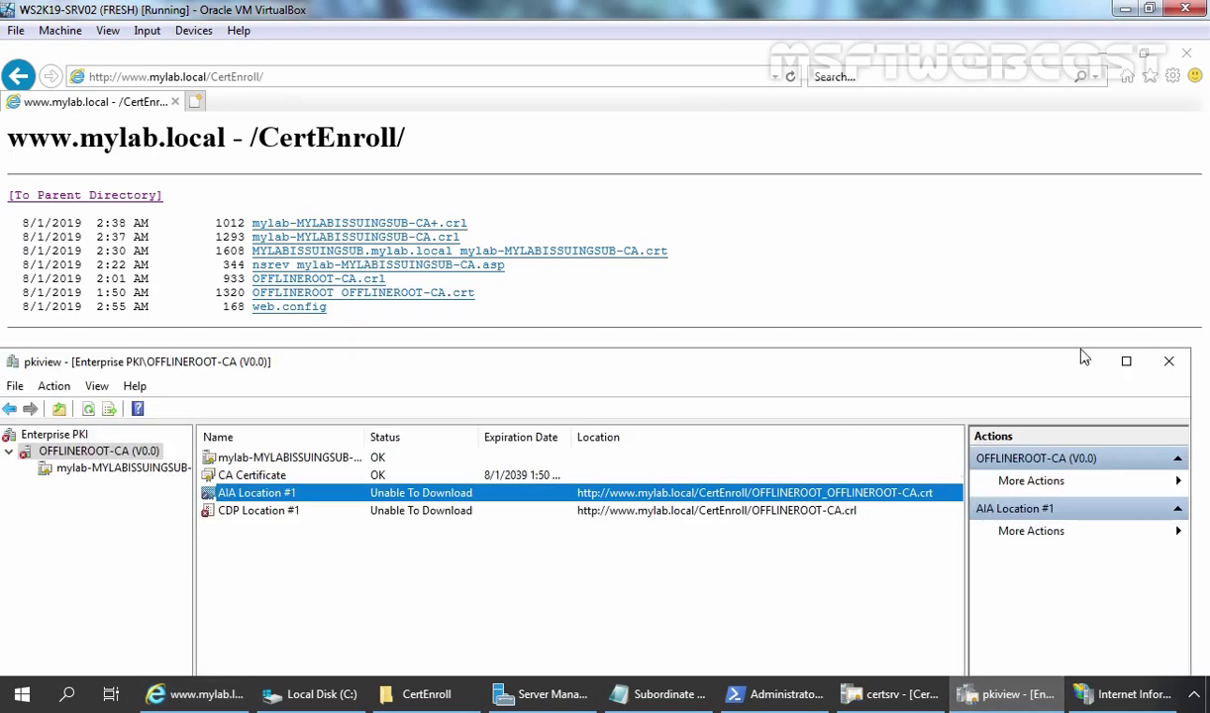
pyautogui.click(1126, 361)
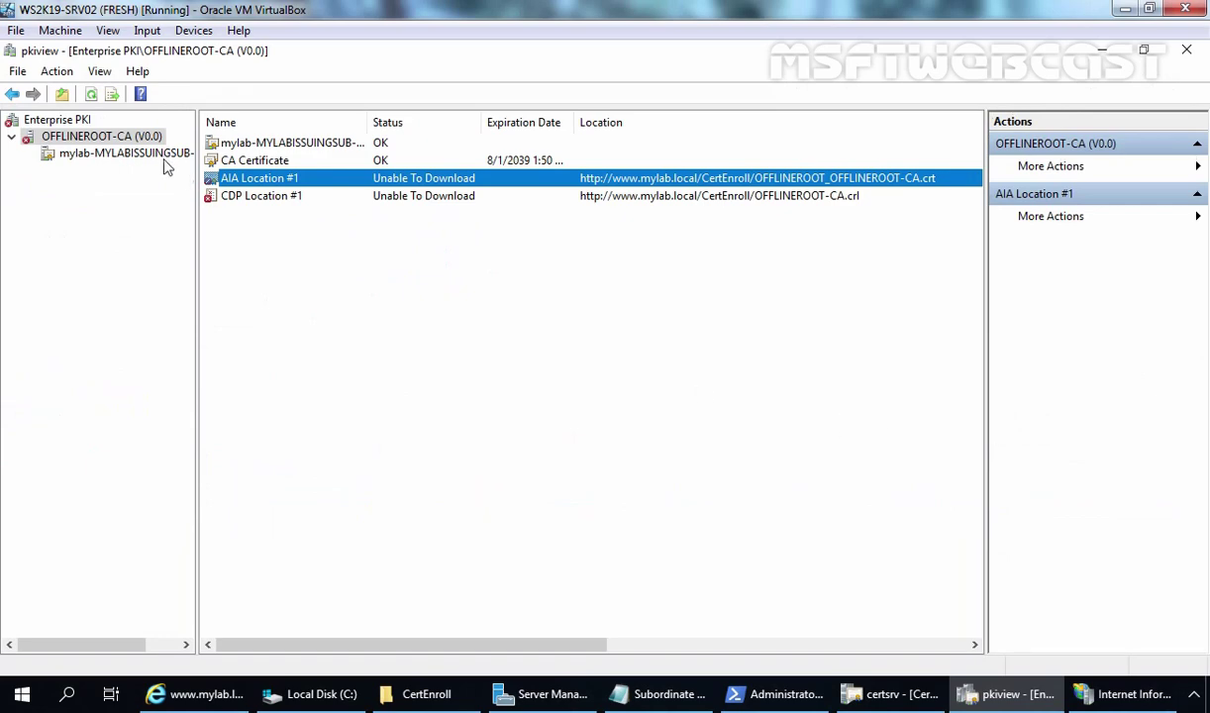
pyautogui.click(56, 121)
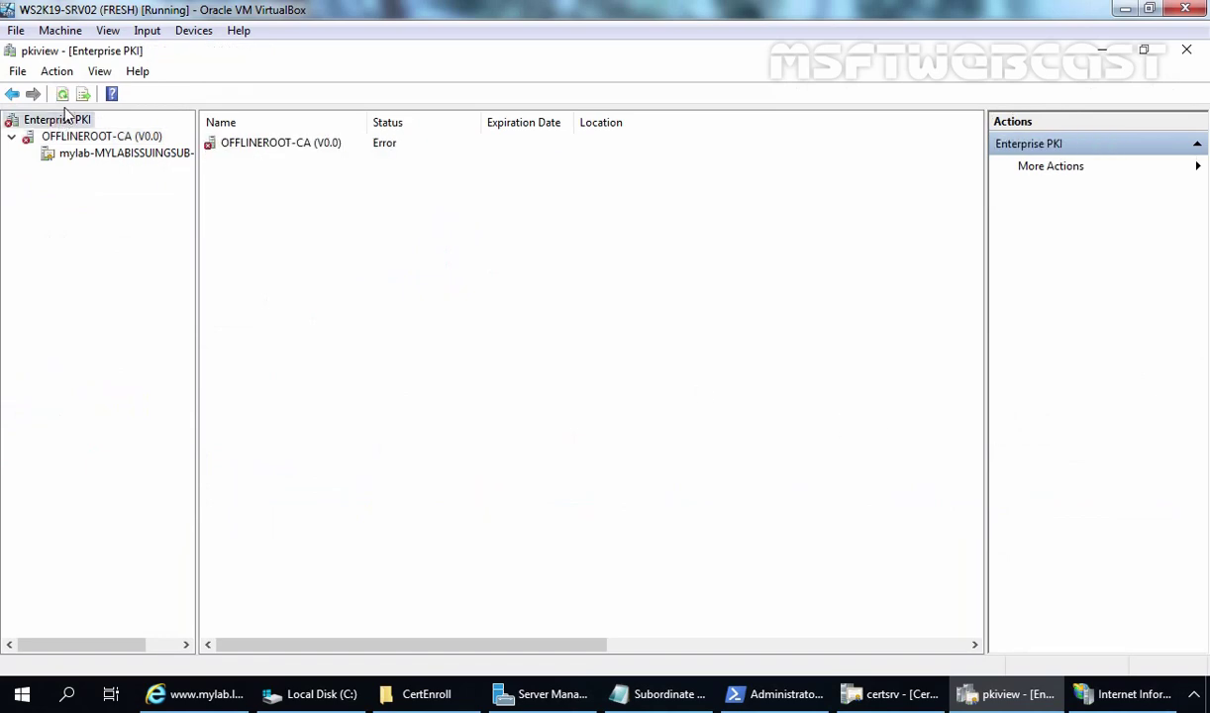
# Refresh Enterprise PKI and confirm OFFLINEROOT-CA and mylab-MYLABISSUINGSUB-CA report OK for all locations.
pyautogui.click(64, 97)
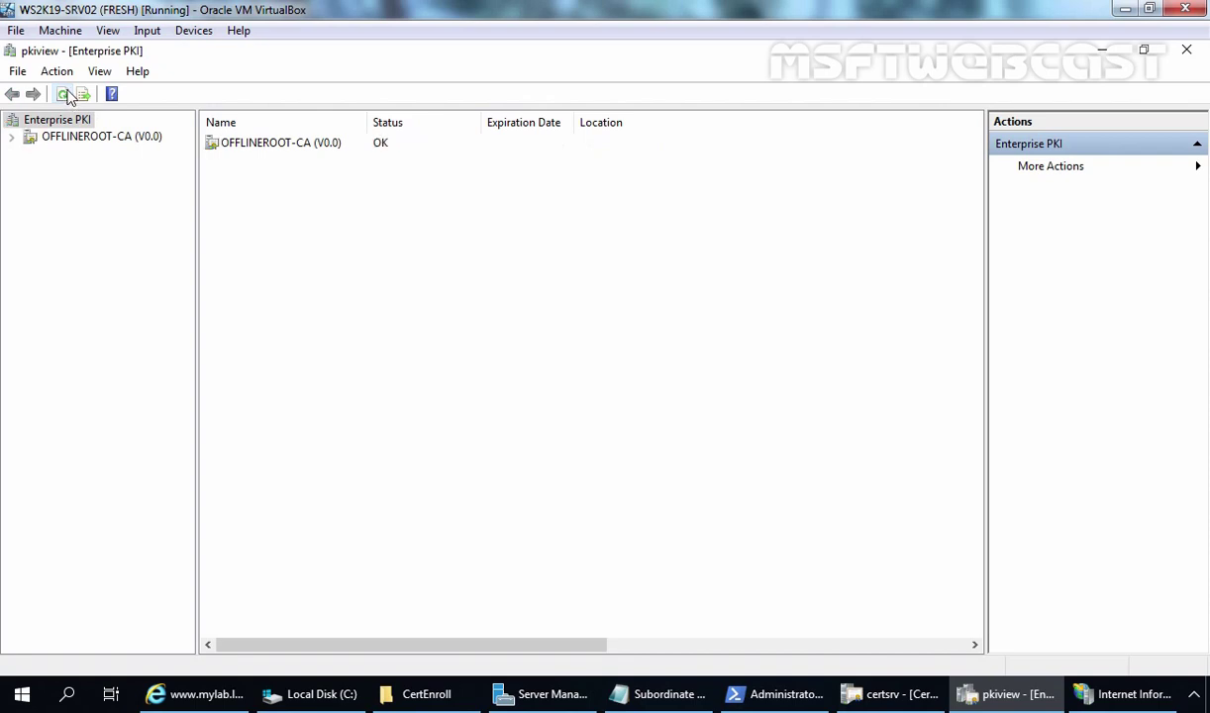
pyautogui.doubleClick(97, 140)
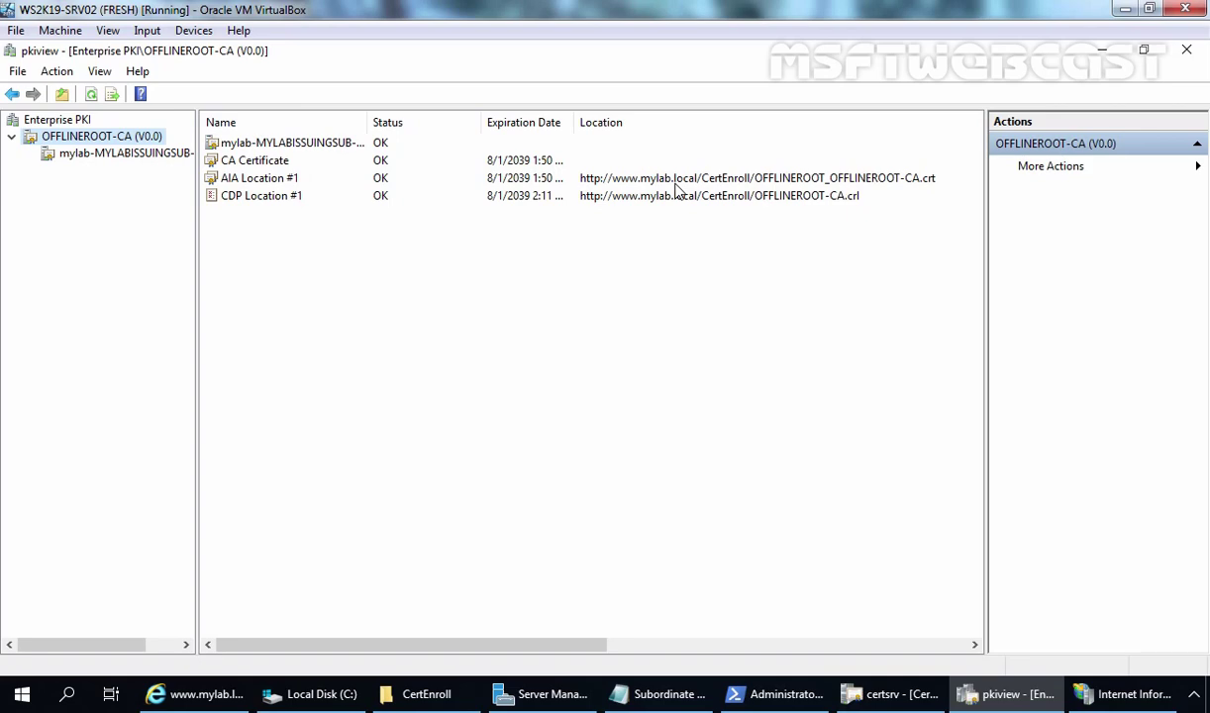
pyautogui.click(96, 160)
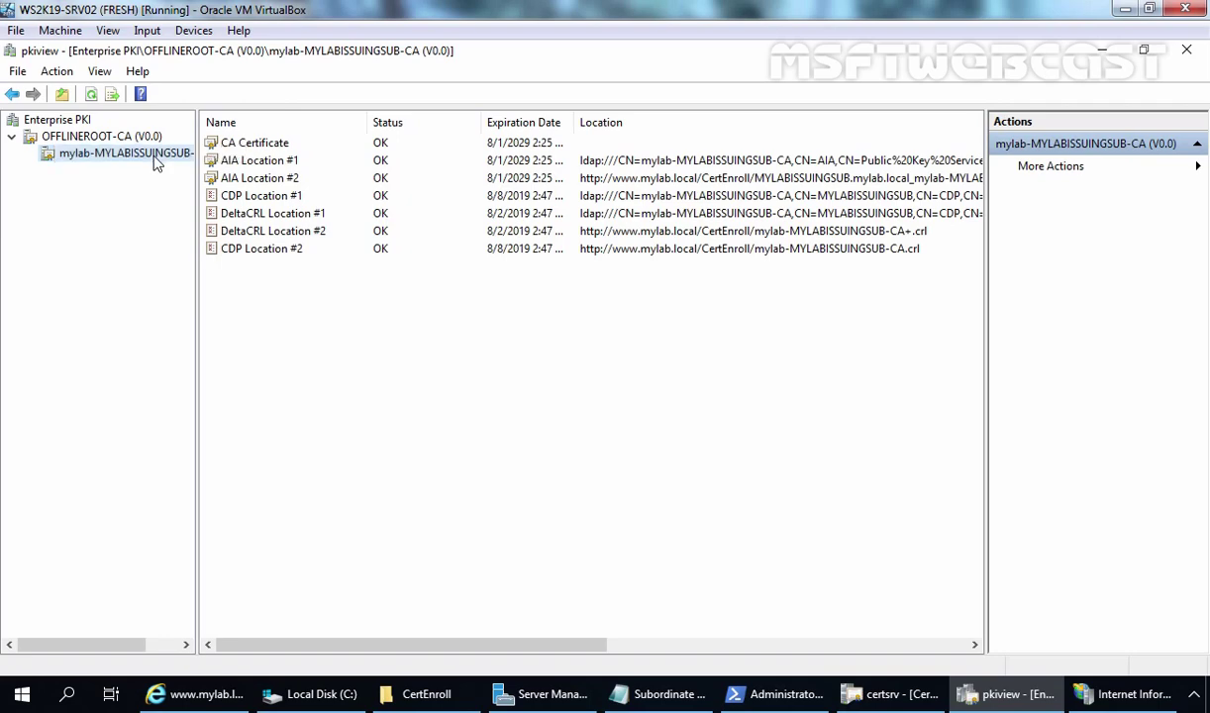
pyautogui.click(64, 120)
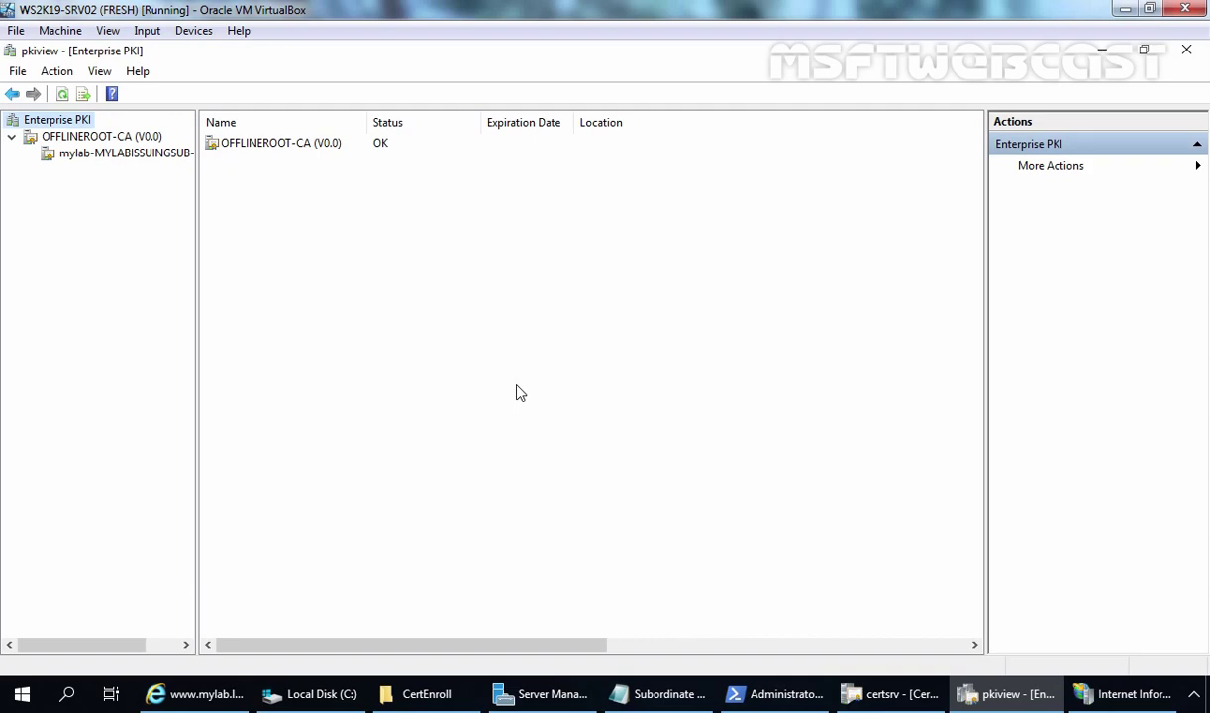
pyautogui.click(1089, 698)
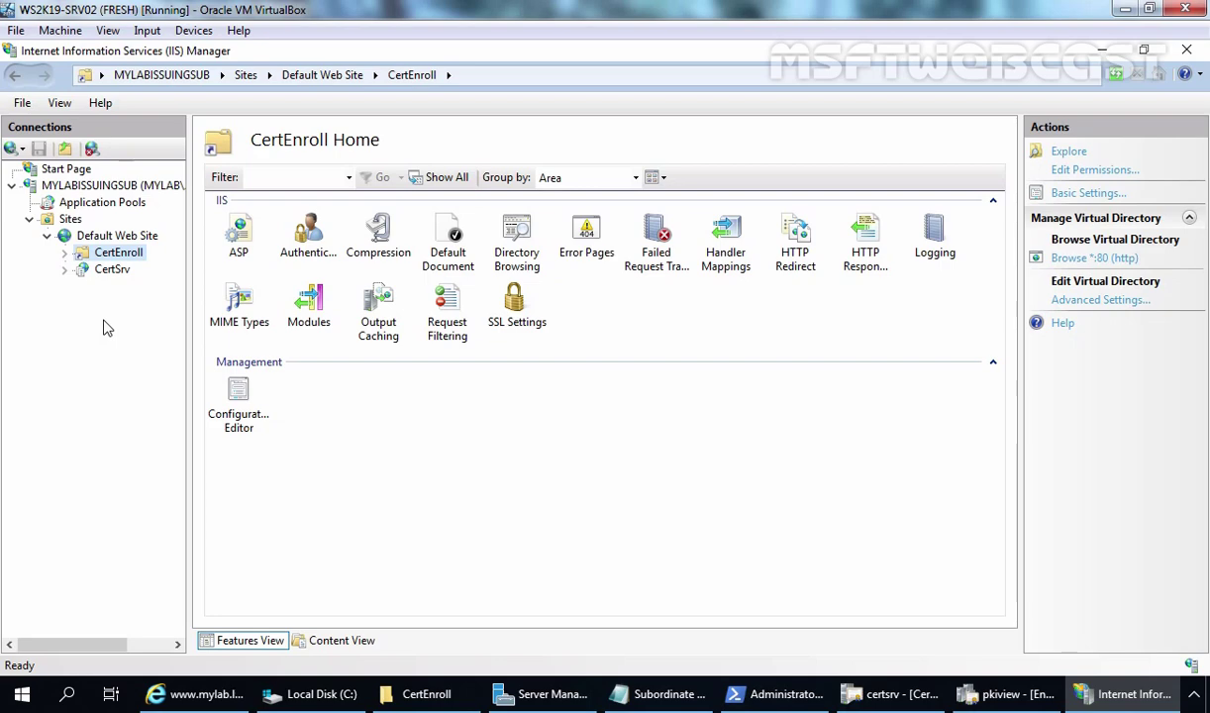
pyautogui.click(420, 701)
# Check the CertEnroll folder's share path \\MYLABISSUINGSUB\CertEnroll in Sharing properties, then reopen the folder.
pyautogui.click(552, 179)
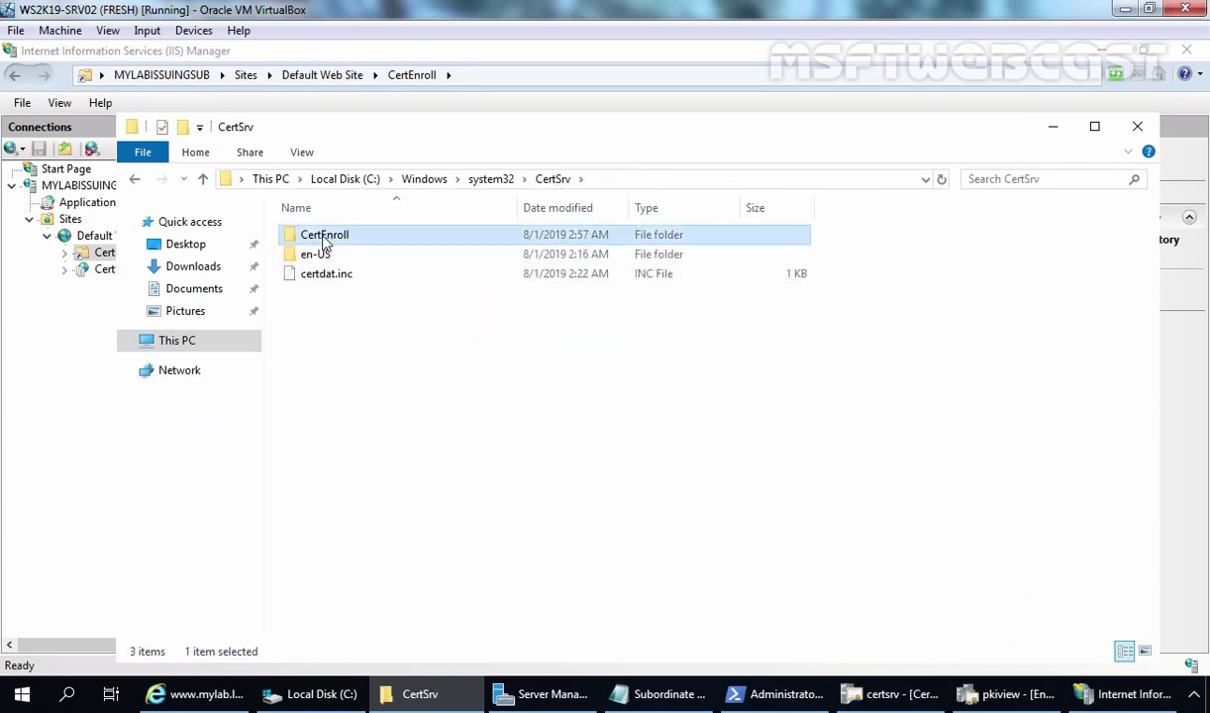
pyautogui.rightClick(326, 242)
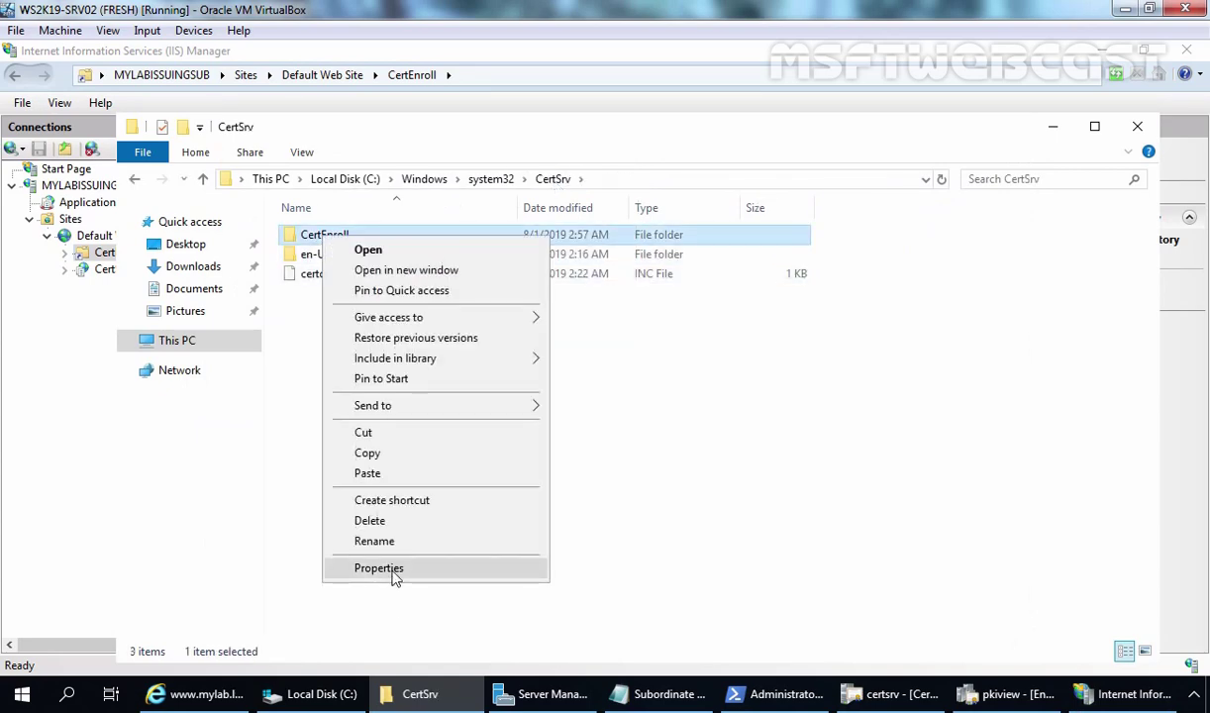
pyautogui.click(393, 572)
pyautogui.click(406, 270)
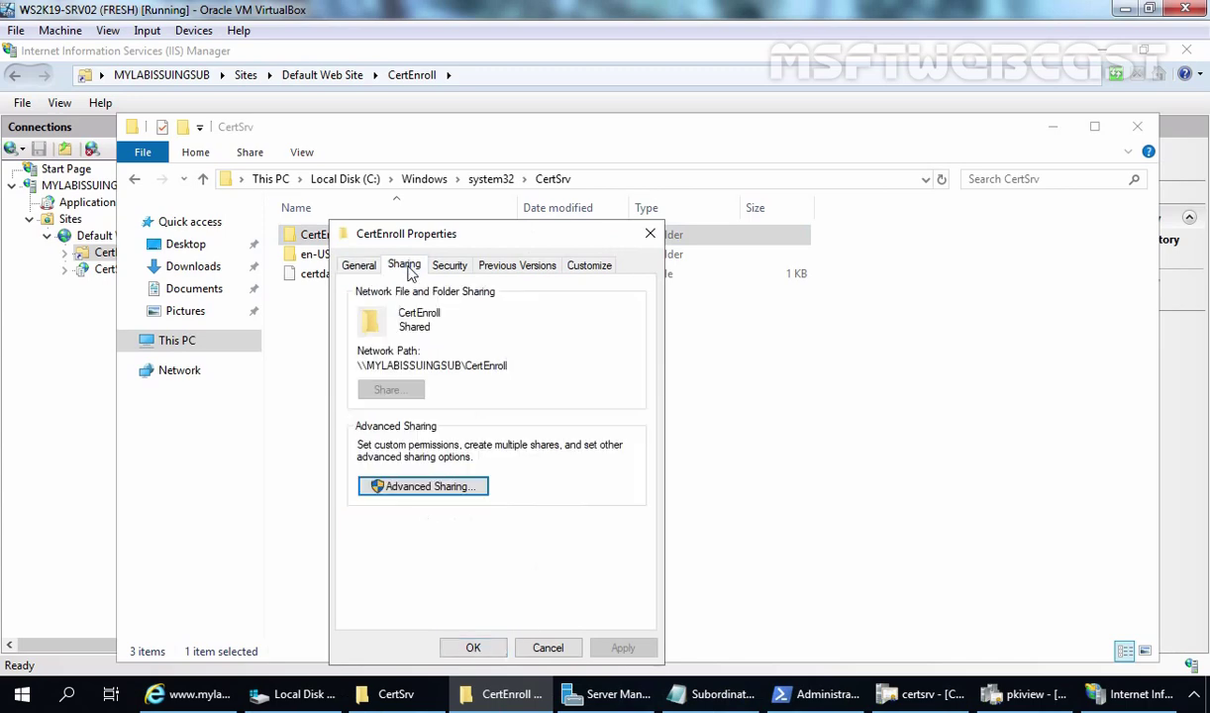
pyautogui.moveTo(358, 365); pyautogui.dragTo(516, 362)
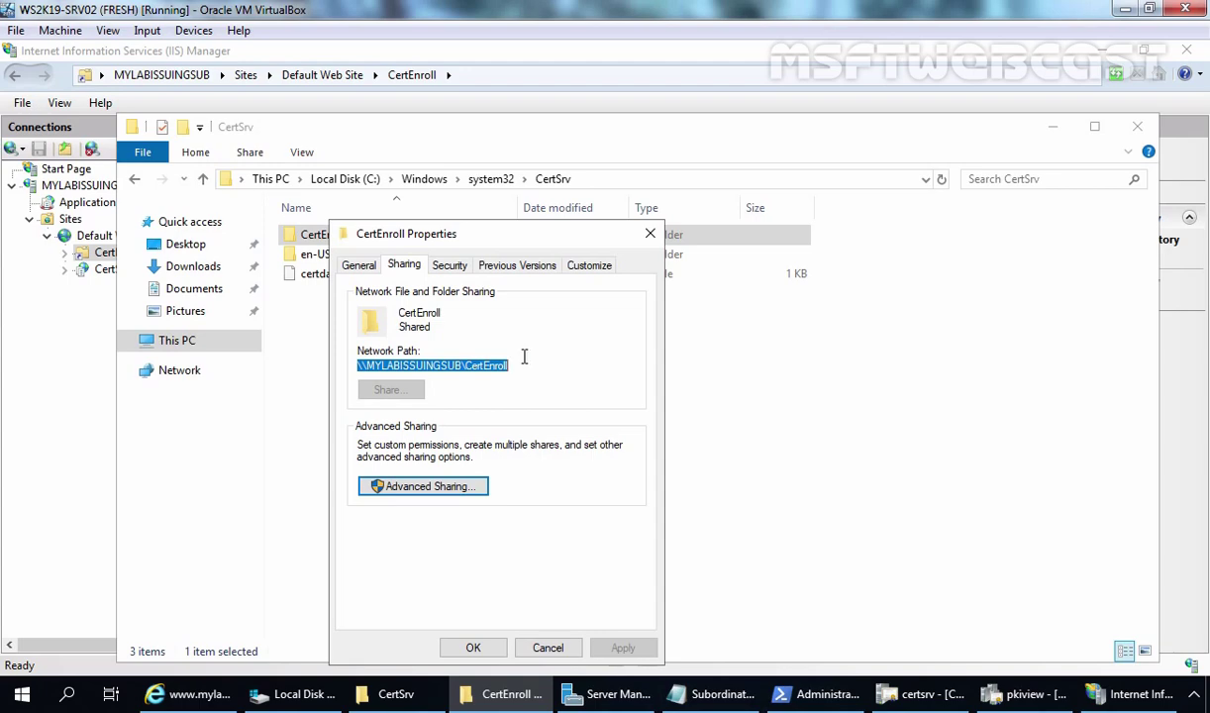
pyautogui.click(648, 234)
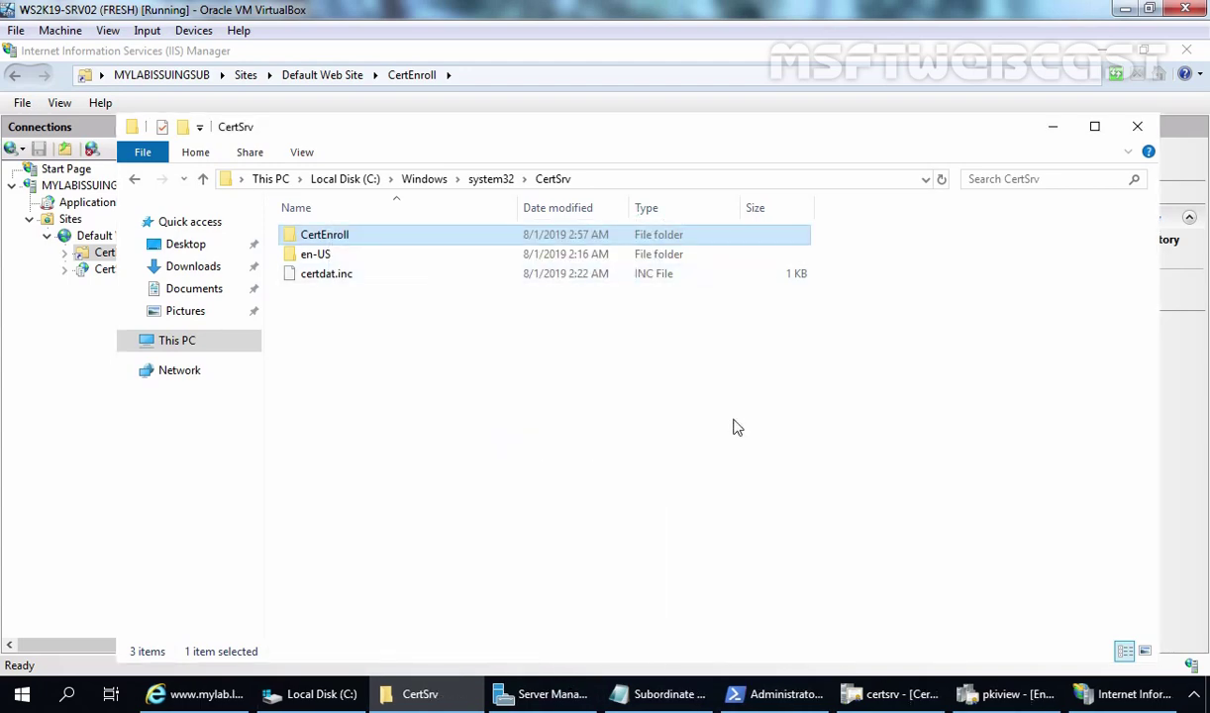
pyautogui.doubleClick(319, 246)
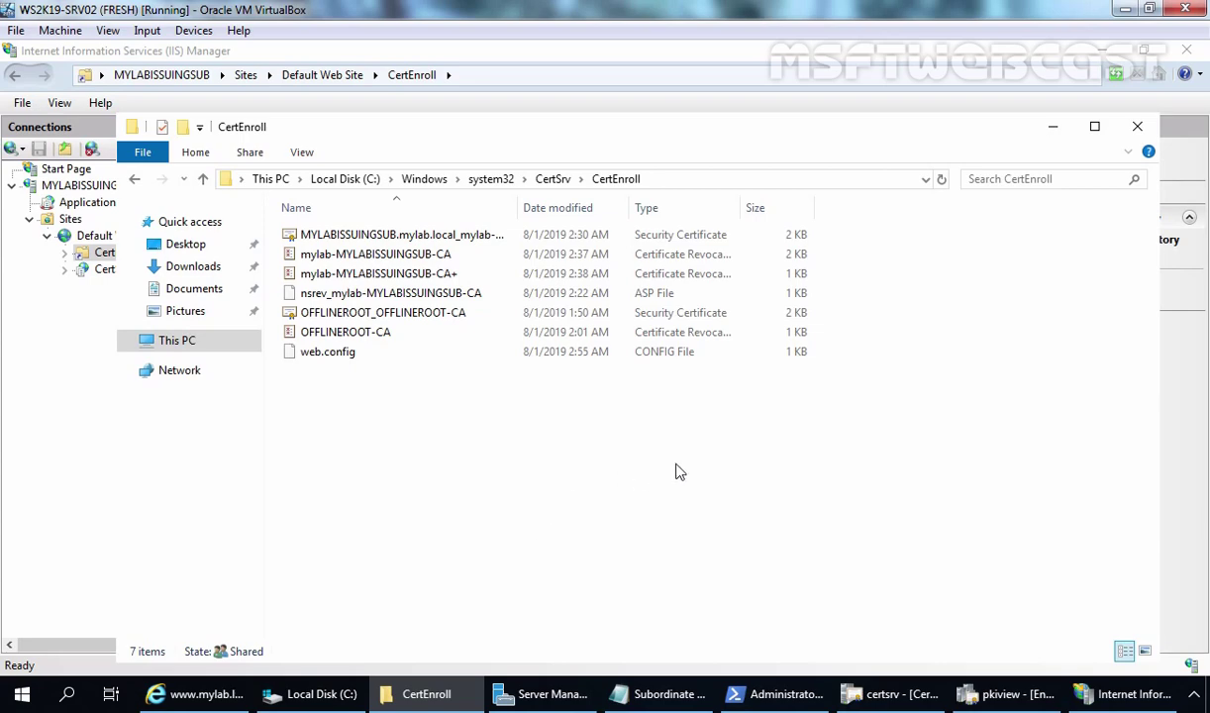
pyautogui.click(876, 693)
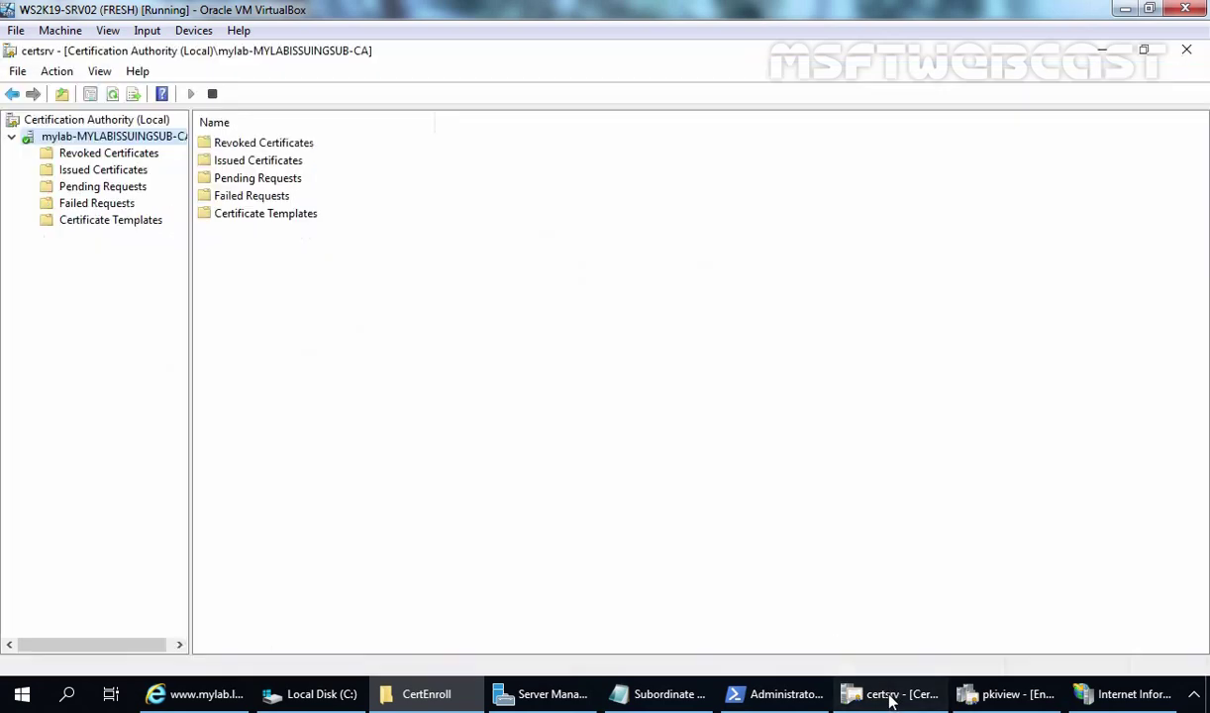
# Review the issuing CA's http CDP extension, cancel Properties, and view the empty Revoked Certificates folder.
pyautogui.rightClick(169, 136)
pyautogui.click(218, 247)
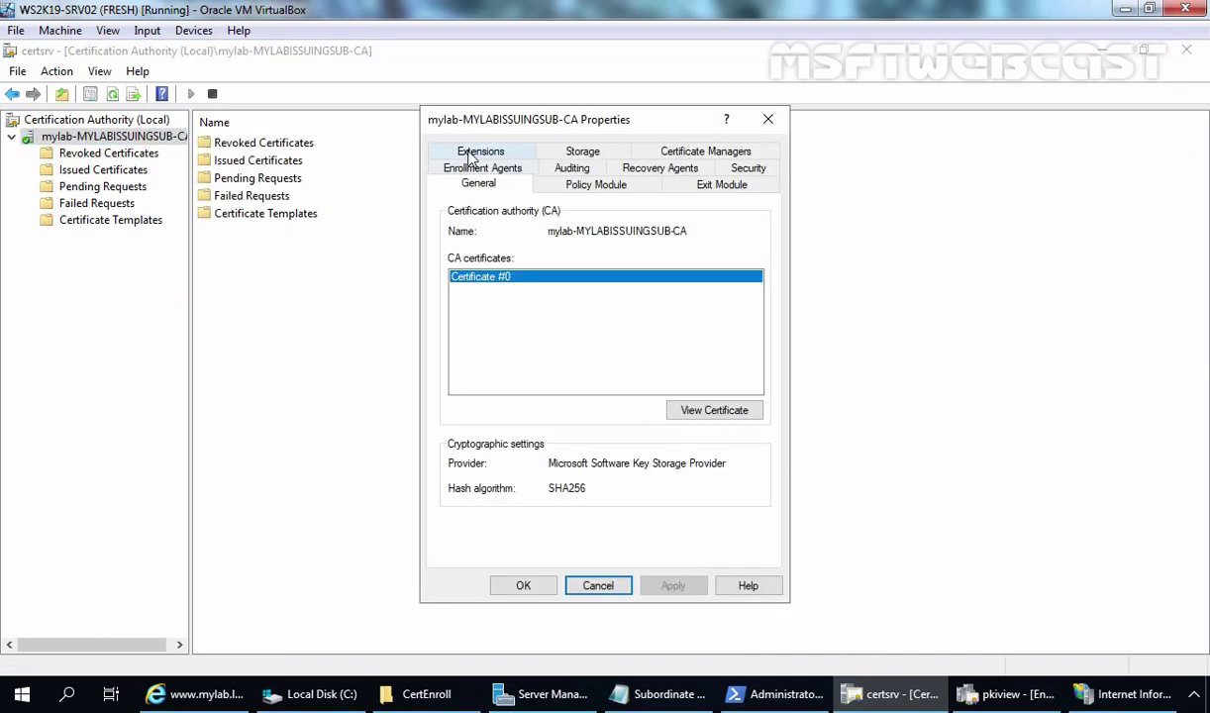
pyautogui.click(471, 156)
pyautogui.click(579, 316)
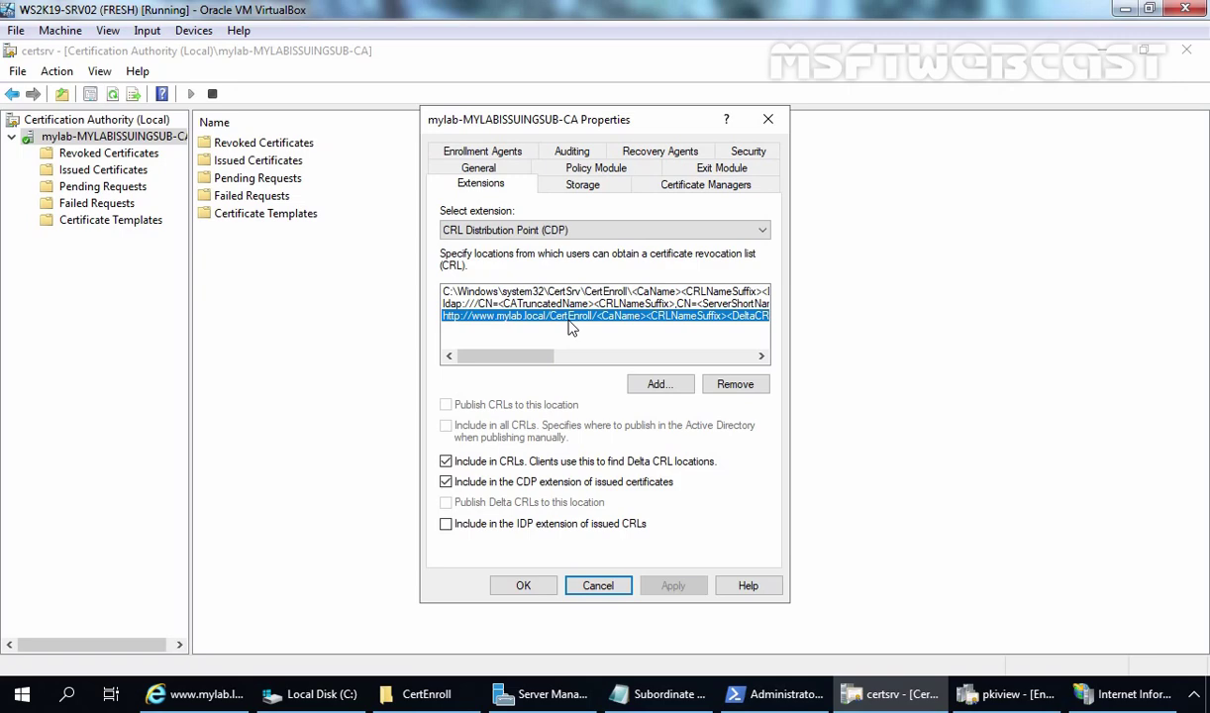
pyautogui.click(605, 587)
pyautogui.click(99, 155)
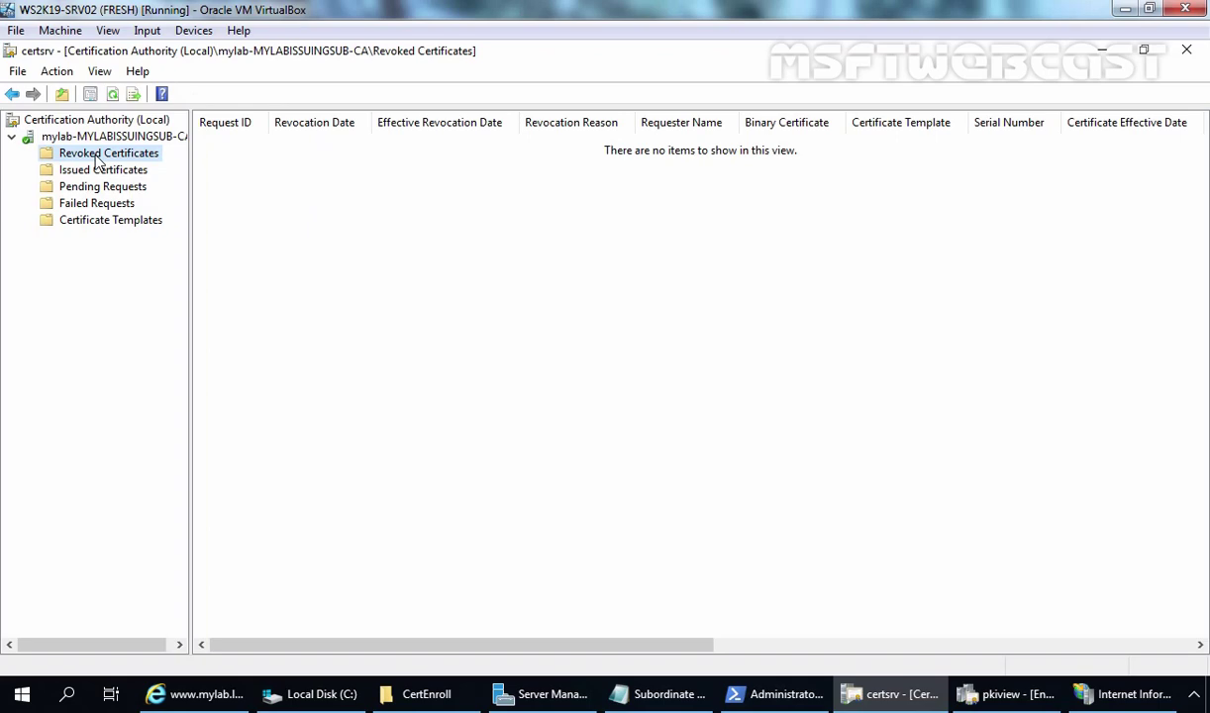
# Publish a new full CRL from Revoked Certificates after noting the current CRL file timestamp.
pyautogui.rightClick(99, 162)
pyautogui.moveTo(180, 168)
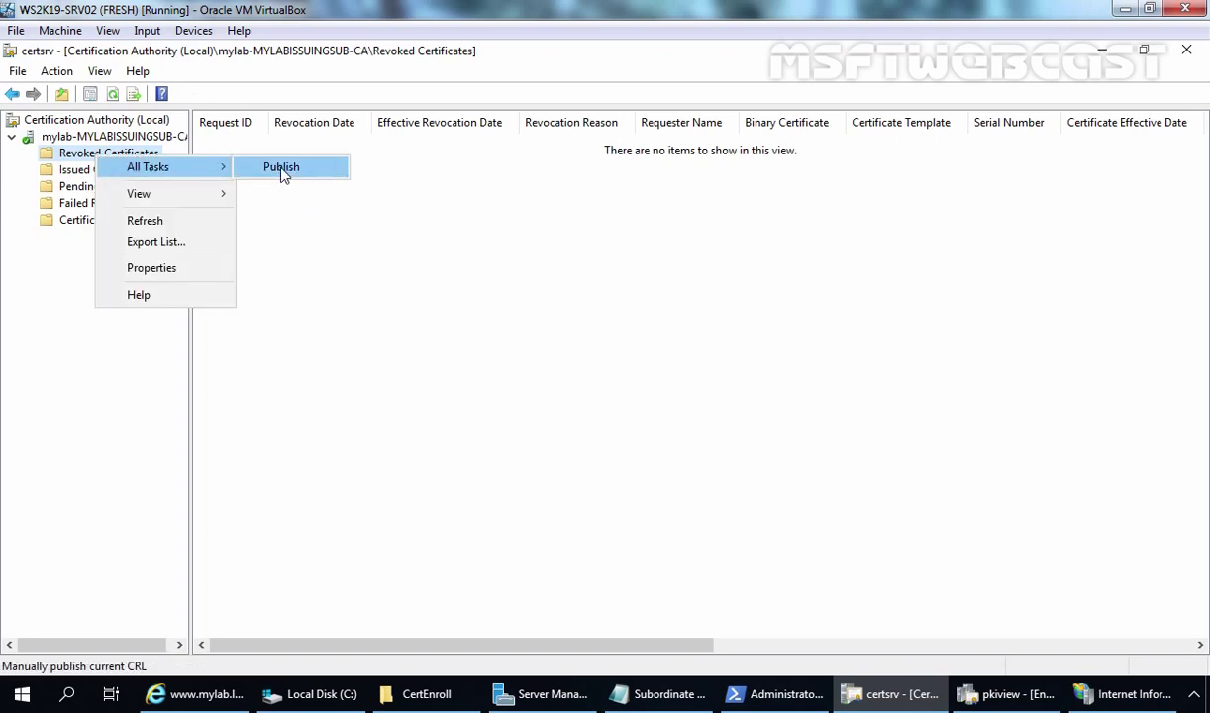
pyautogui.click(284, 170)
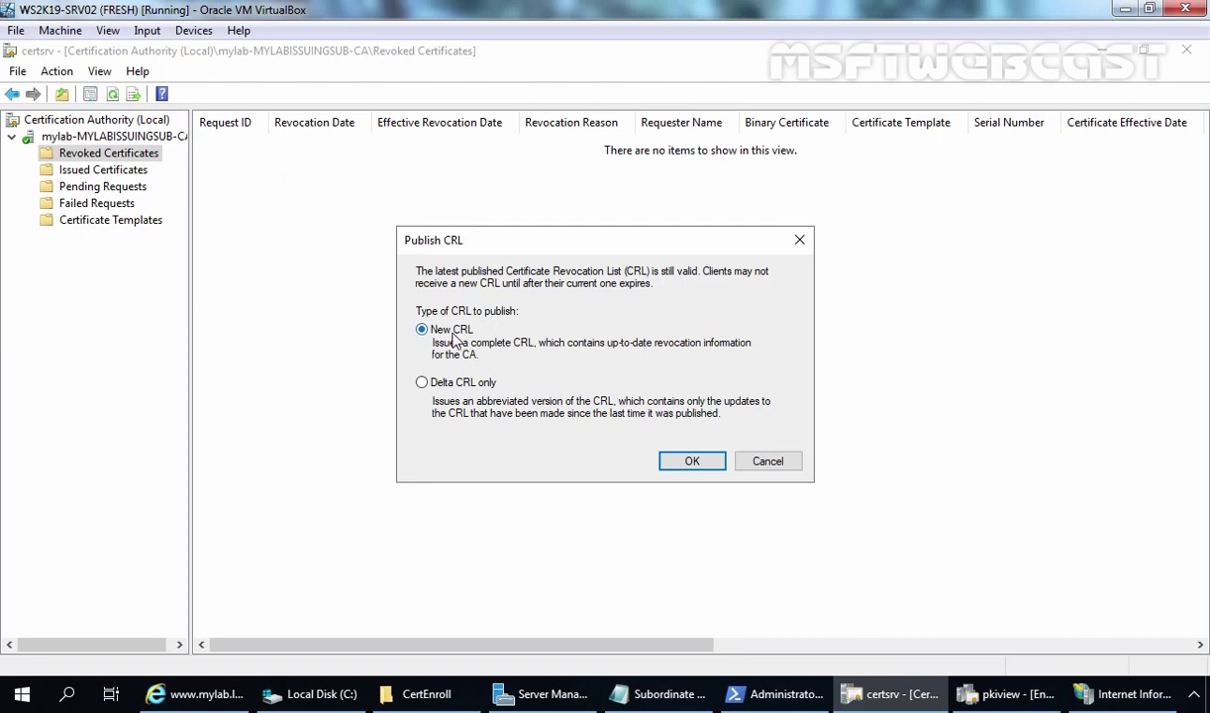
pyautogui.click(421, 693)
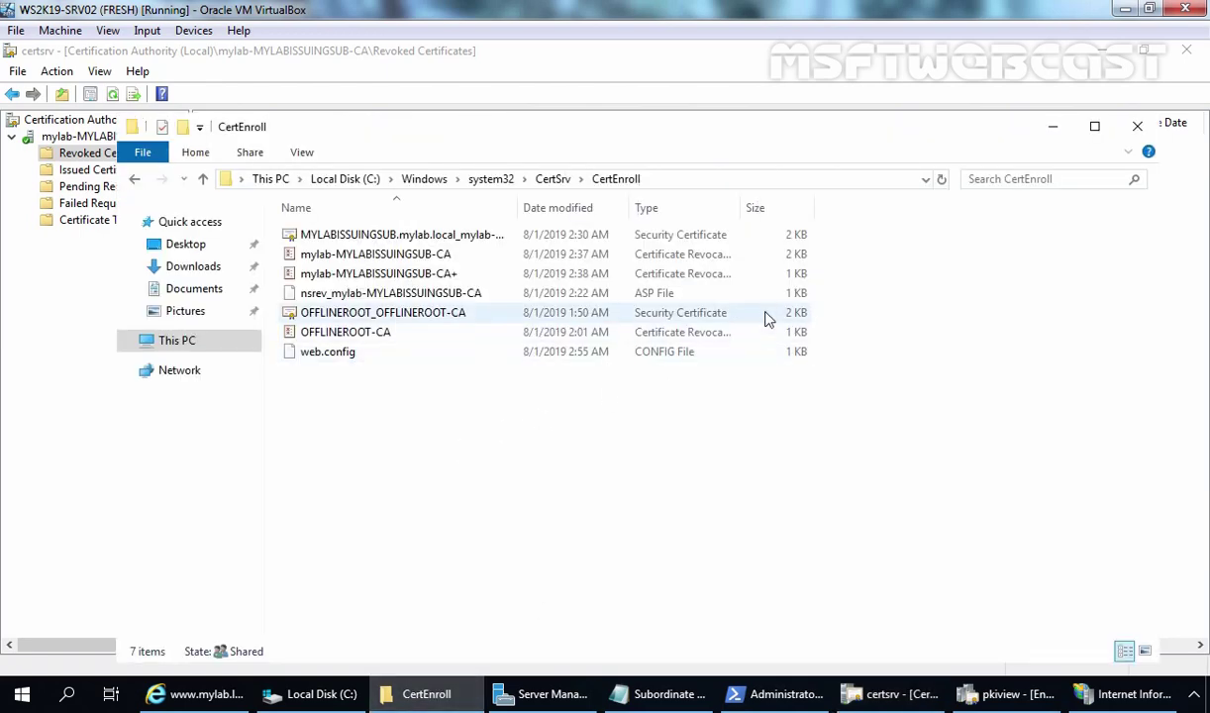
pyautogui.click(580, 254)
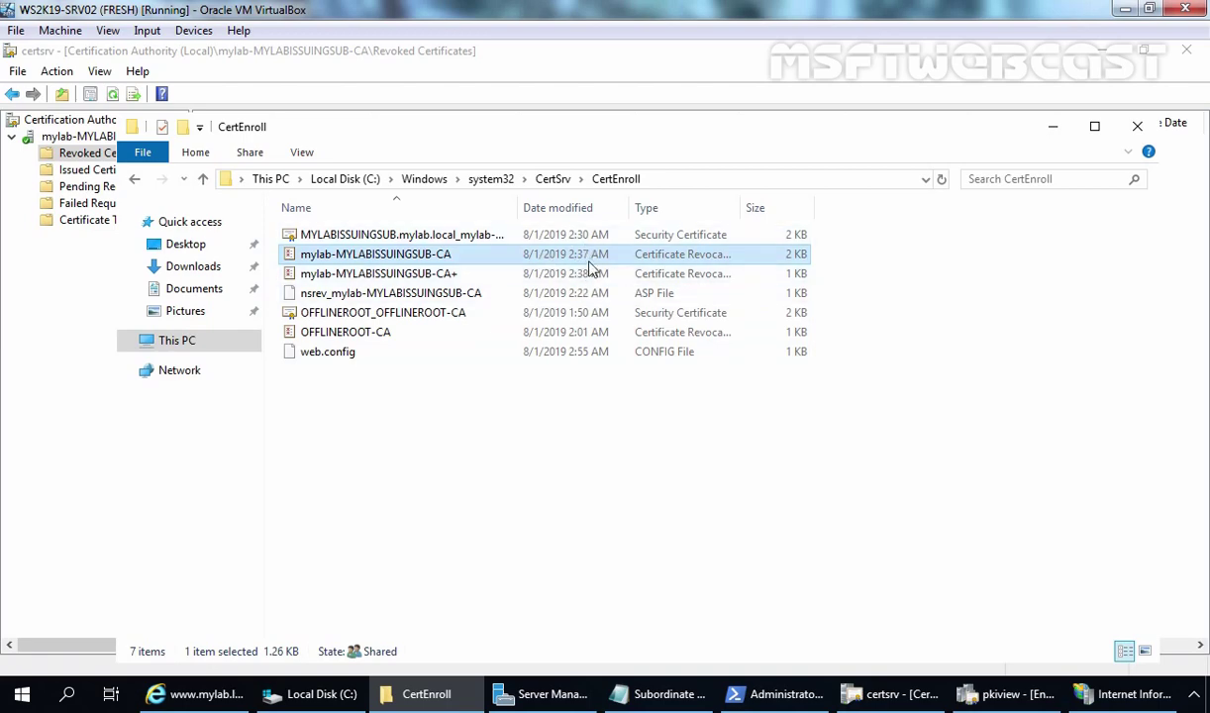
pyautogui.click(896, 693)
pyautogui.click(696, 461)
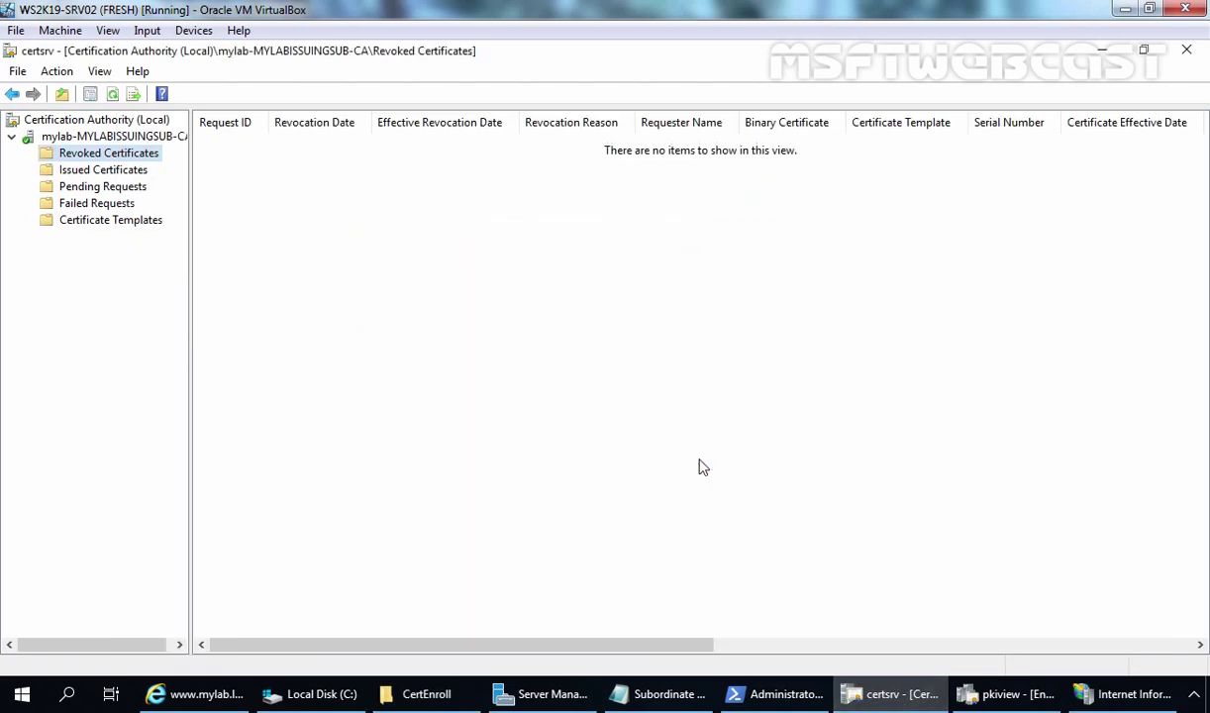
# Refresh CertEnroll and select the base and delta CRLs showing 8/1/2019 3:01 AM.
pyautogui.click(436, 693)
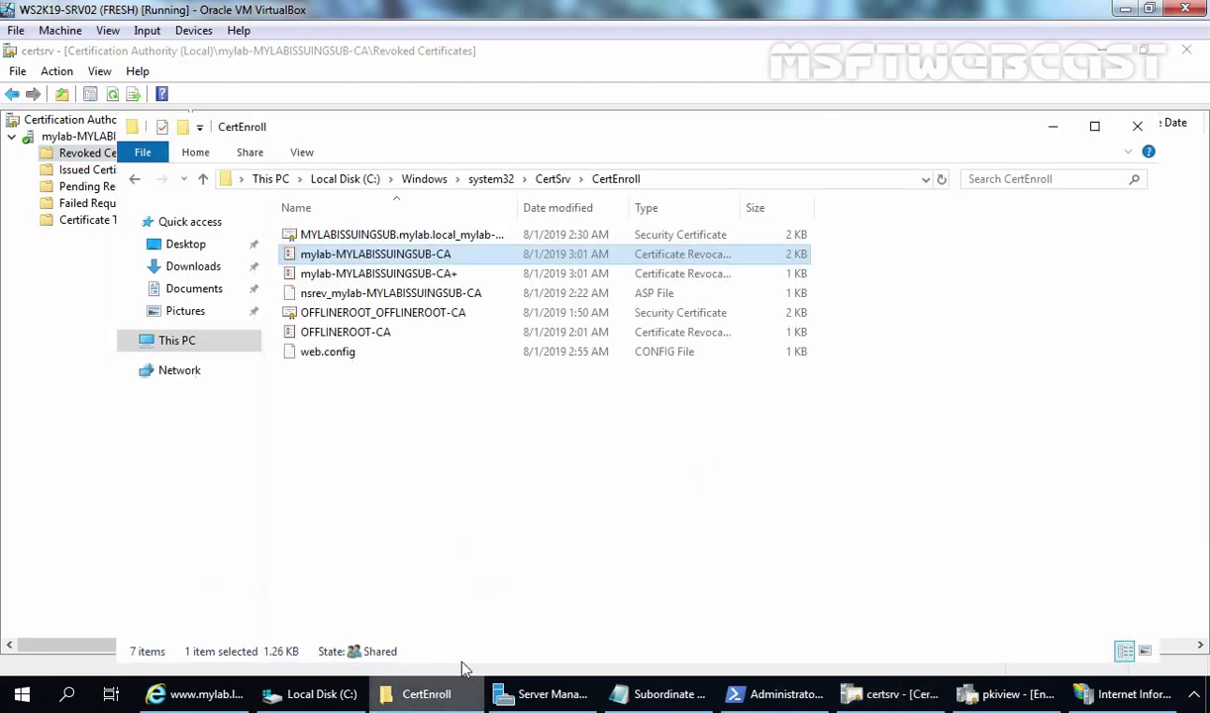
pyautogui.rightClick(481, 434)
pyautogui.click(552, 241)
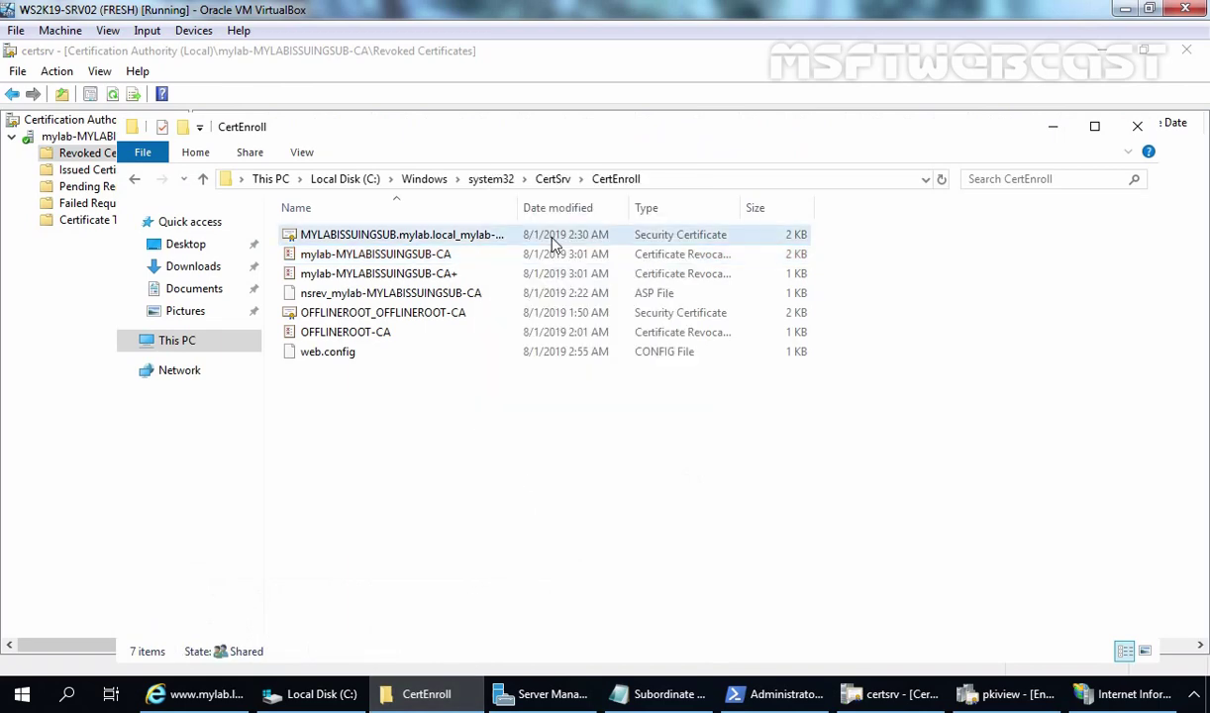
pyautogui.click(531, 258)
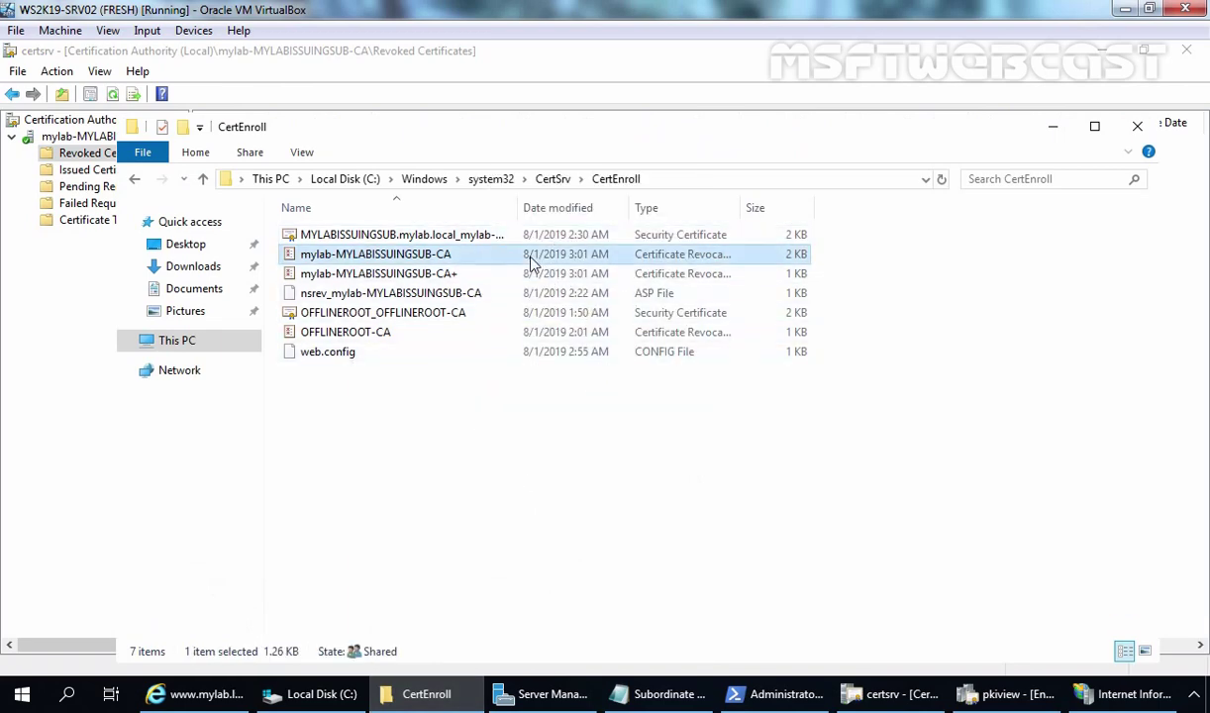
pyautogui.keyDown('ctrl'); pyautogui.click(550, 275); pyautogui.keyUp('ctrl')
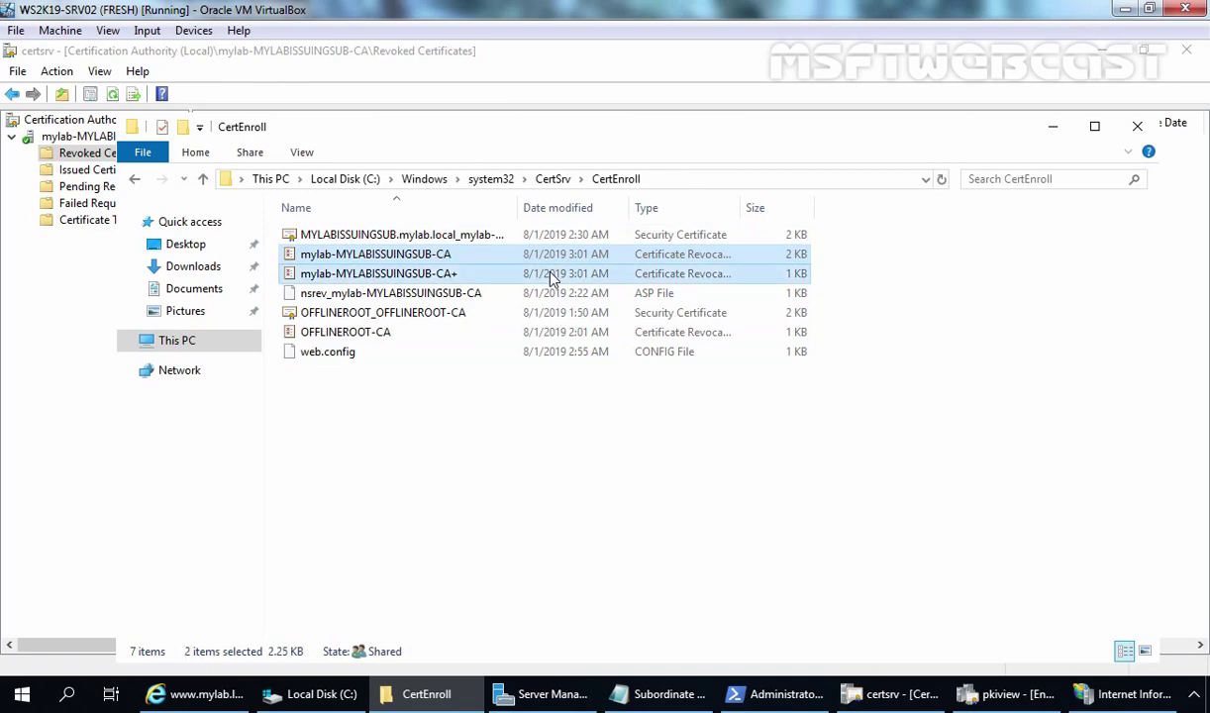